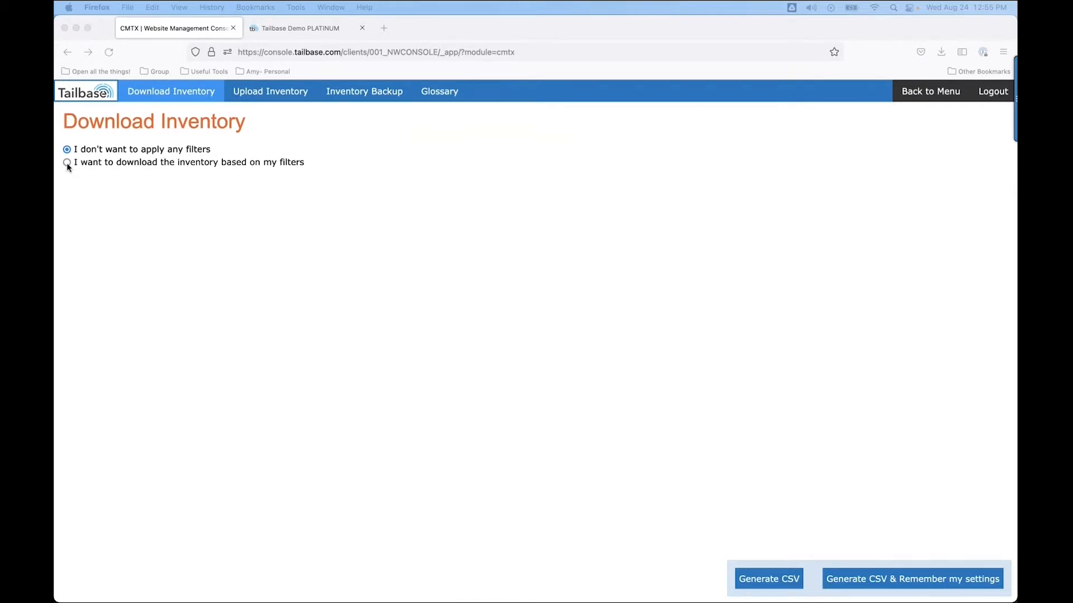
Choose the filtered download and tick the Brand, Model, Regular Price, Reduced Price, Price Qualifier EN and Liquidation fields.
left_click(66, 162)
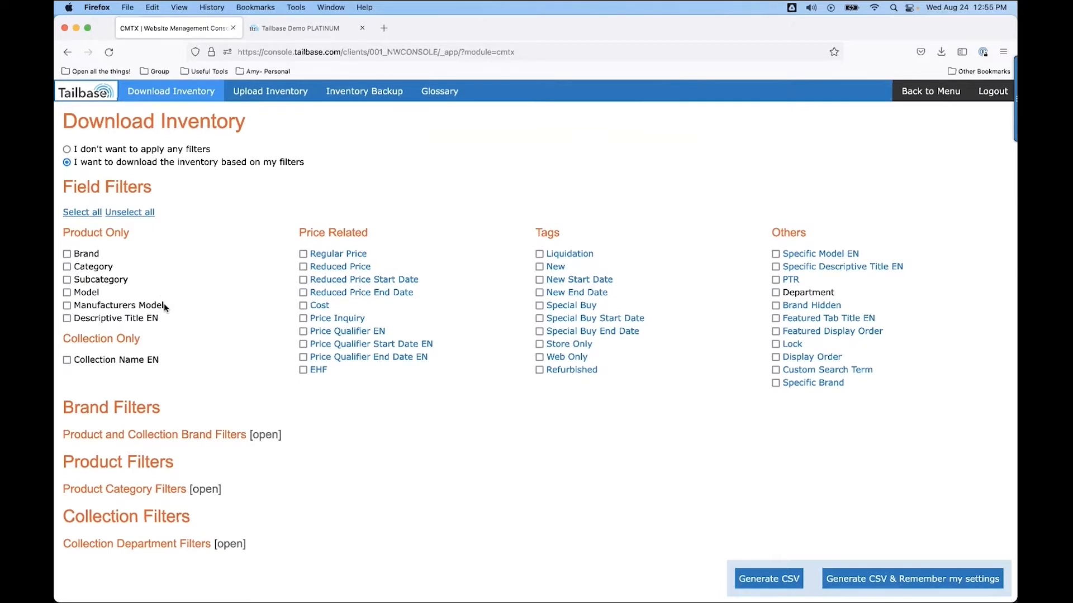
left_click(66, 254)
left_click(67, 293)
left_click(302, 255)
left_click(302, 268)
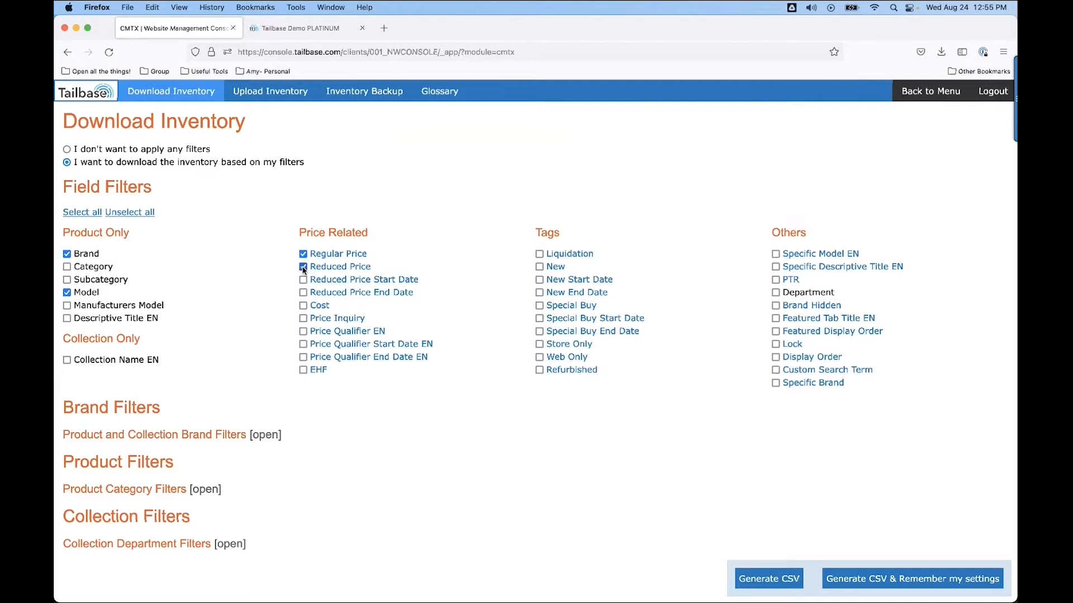
left_click(303, 331)
left_click(539, 254)
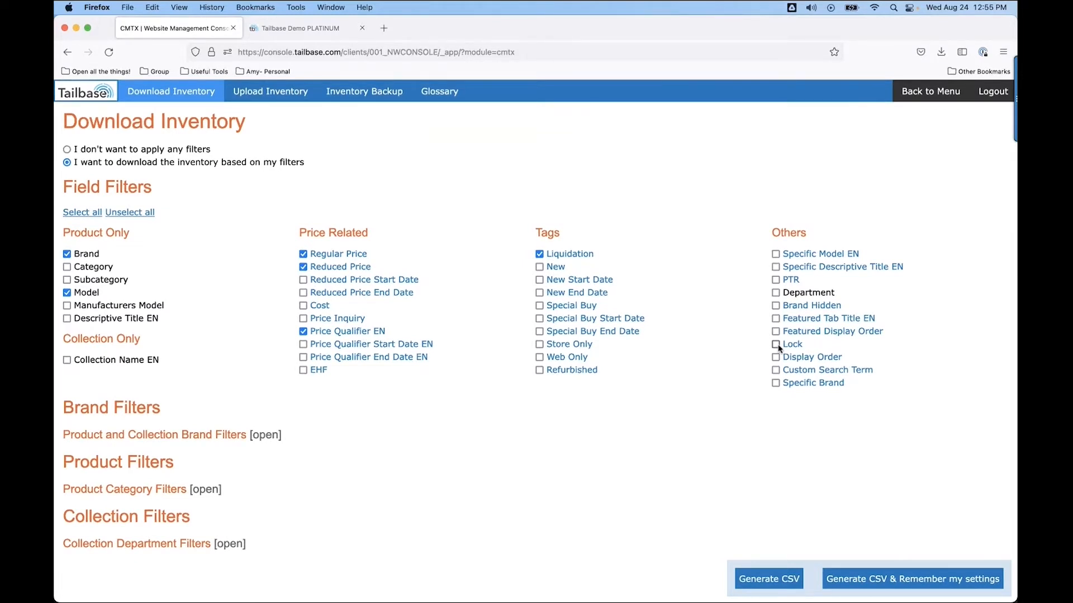
Open the product and collection brand filters, unselect all brands and select only Traeger.
left_click(264, 439)
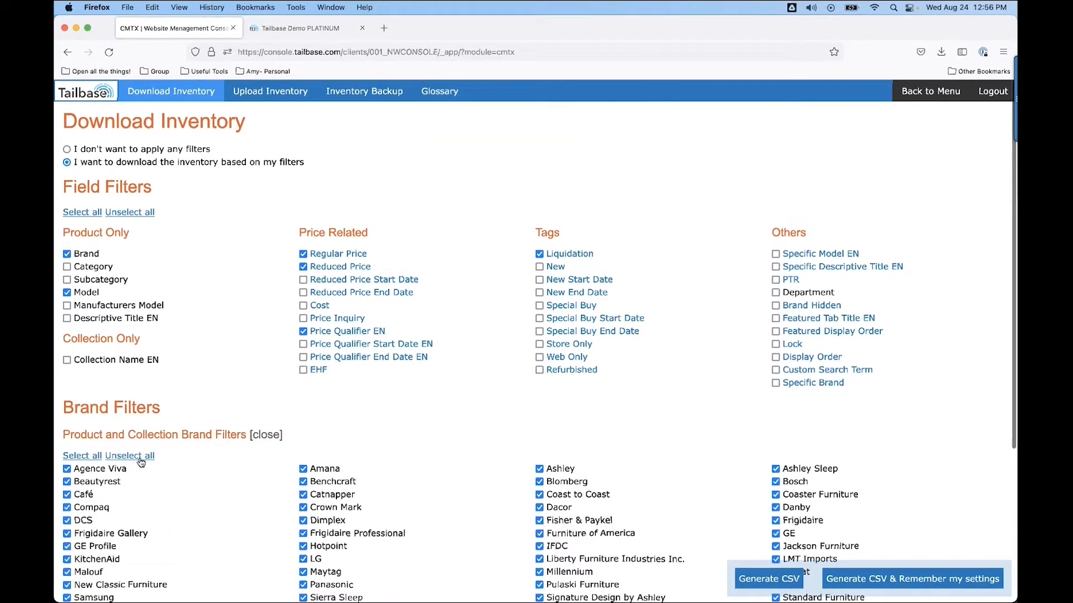
left_click(140, 457)
scroll(485, 534, "down", 2)
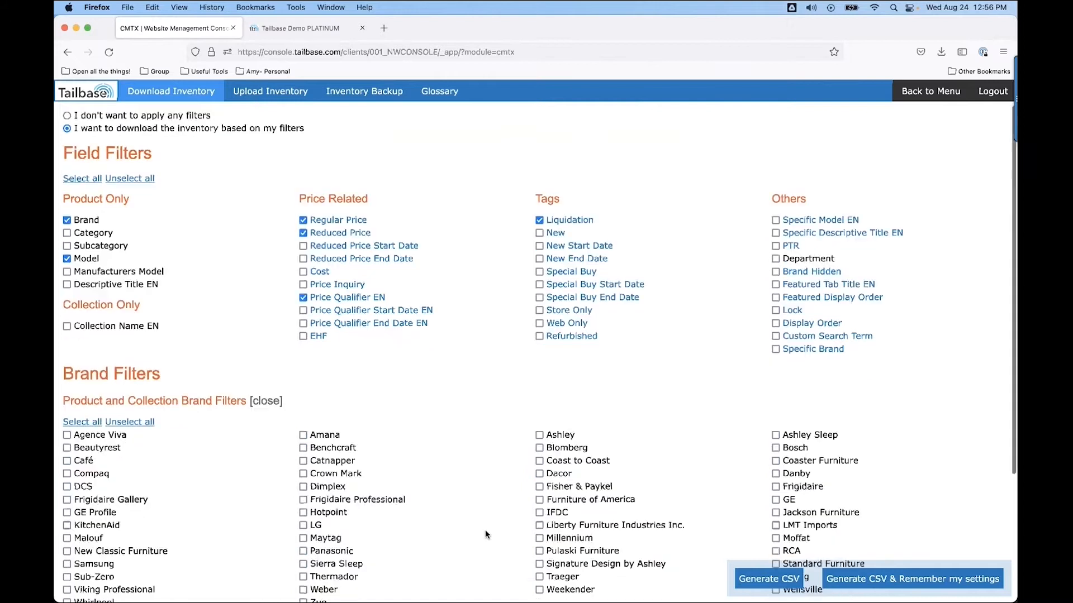
scroll(485, 535, "down", 3)
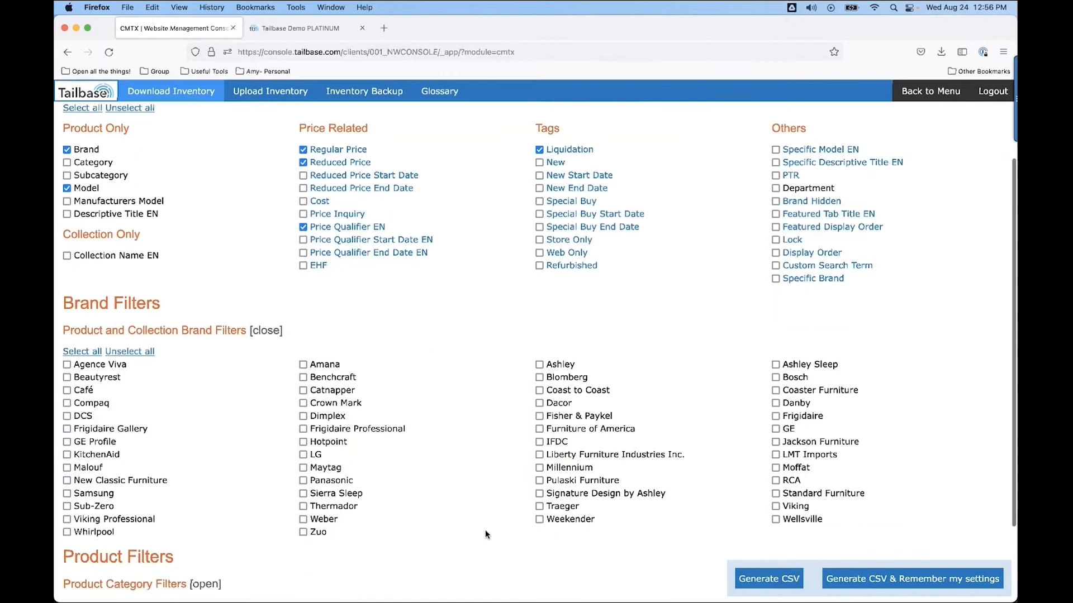
left_click(539, 507)
scroll(172, 519, "down", 3)
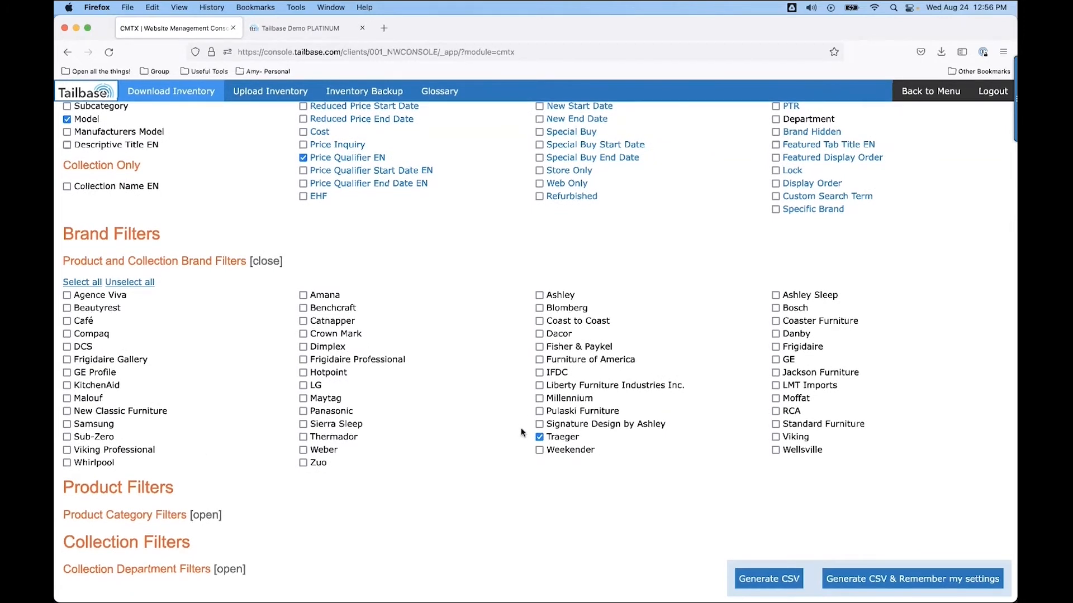
Generate the CSV and open the downloaded file.
left_click(763, 579)
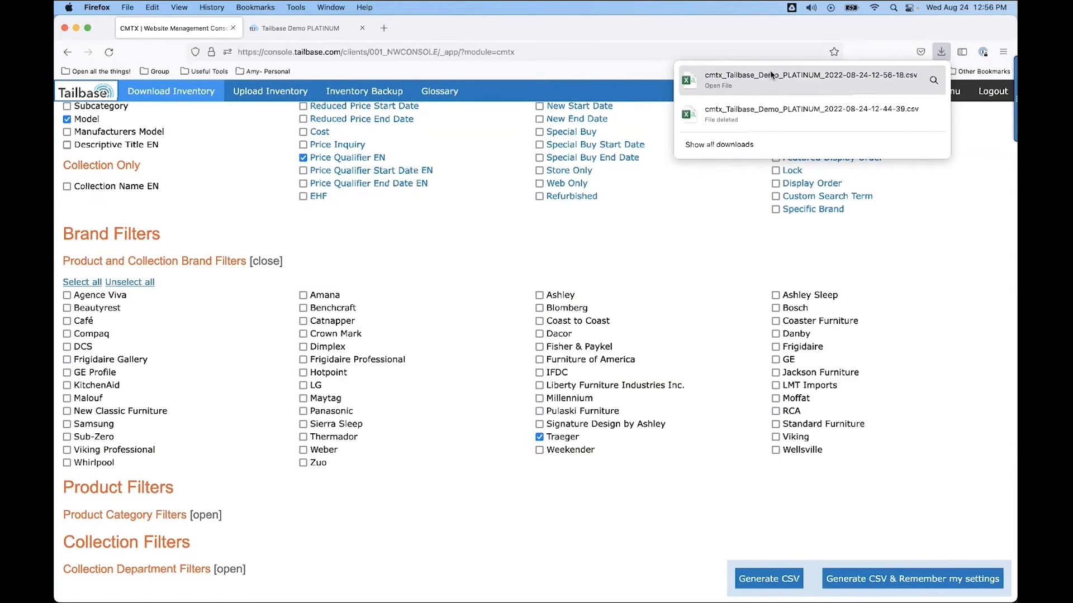
left_click(793, 80)
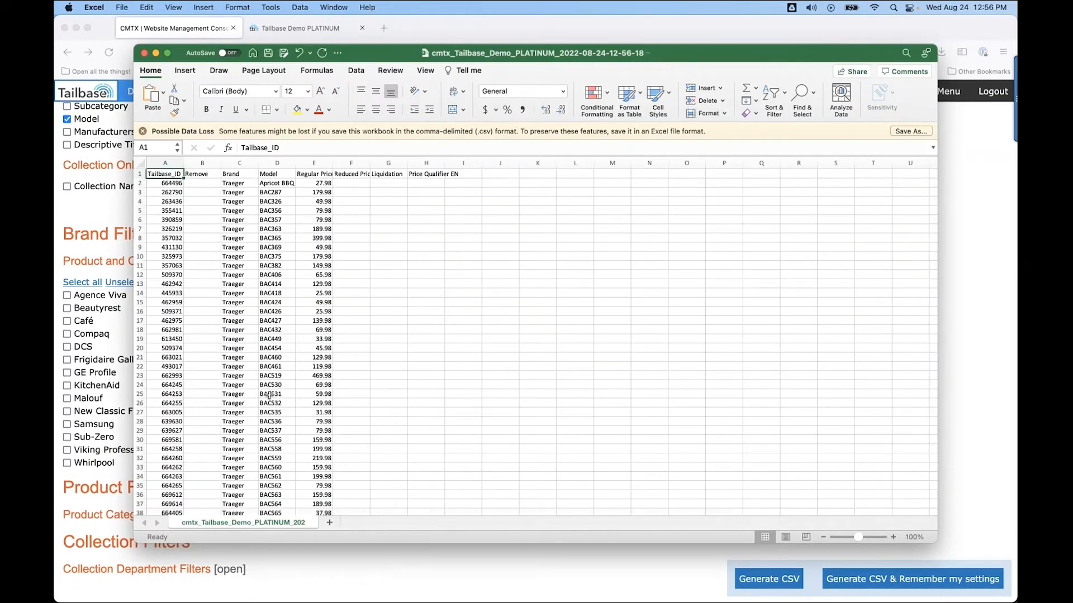
Widen columns E through H so their headers fit.
left_click(325, 164)
left_click_drag(333, 162, 605, 163)
left_click(370, 162)
left_click(457, 163)
left_click(505, 163)
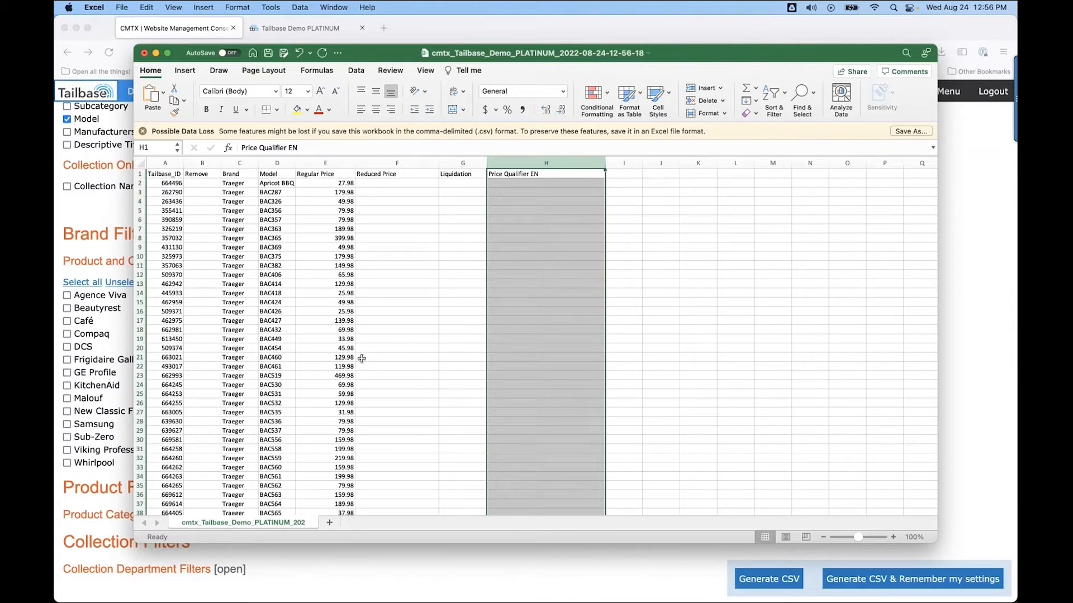
Enter the formula =E2*0.5 as the first Reduced Price and fill it down for all rows.
left_click(364, 183)
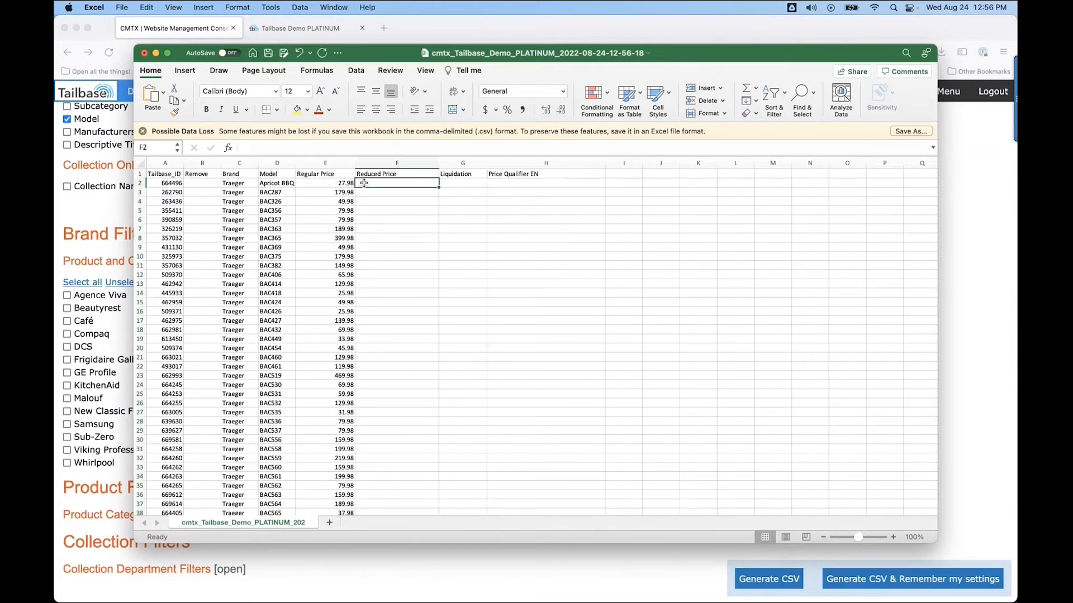
double_click(364, 183)
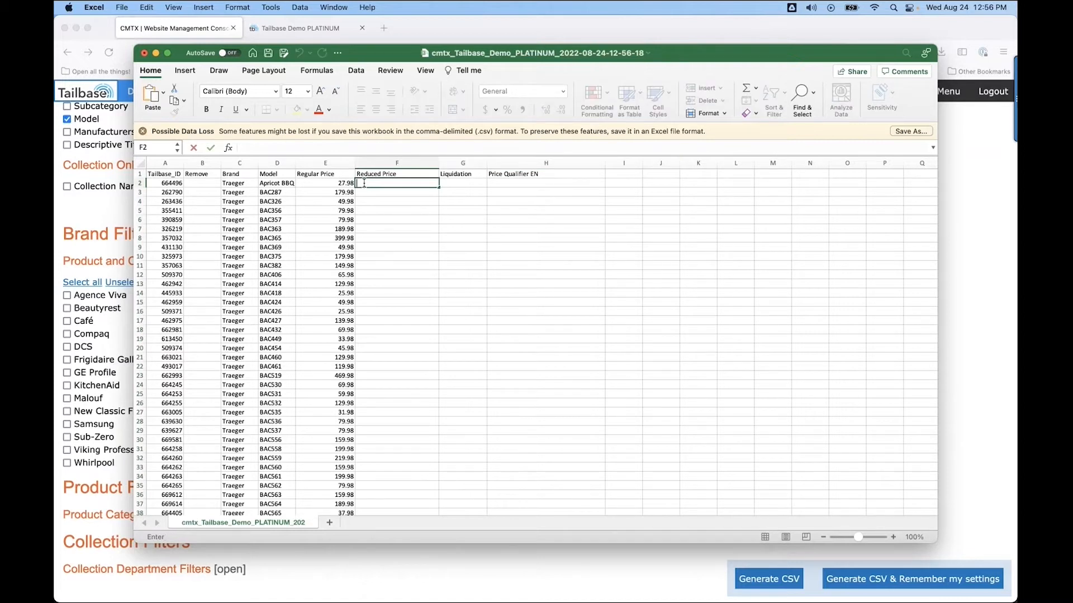
type("=")
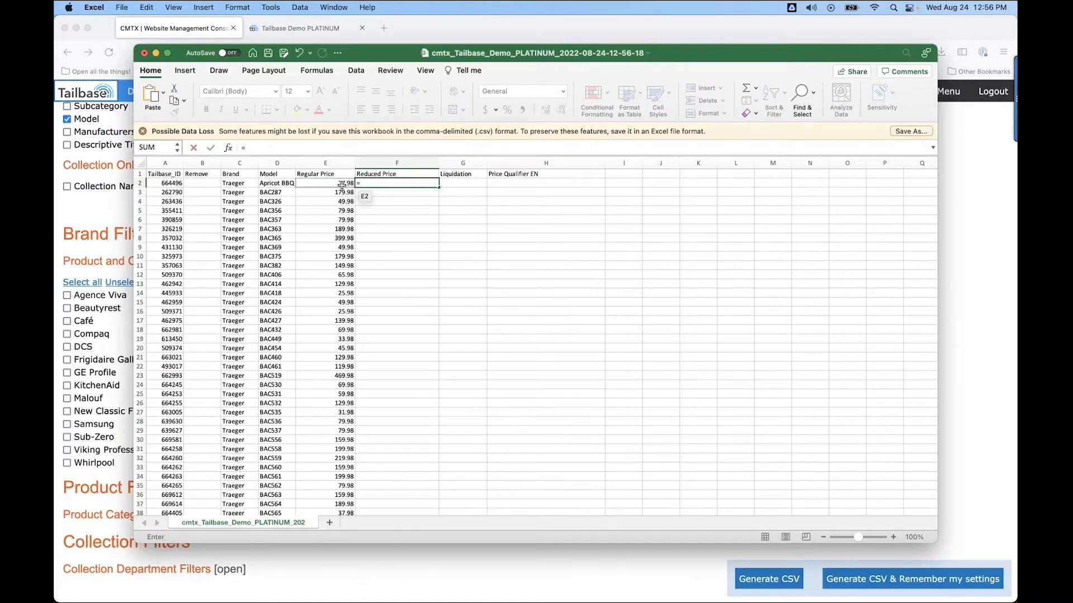
left_click(342, 184)
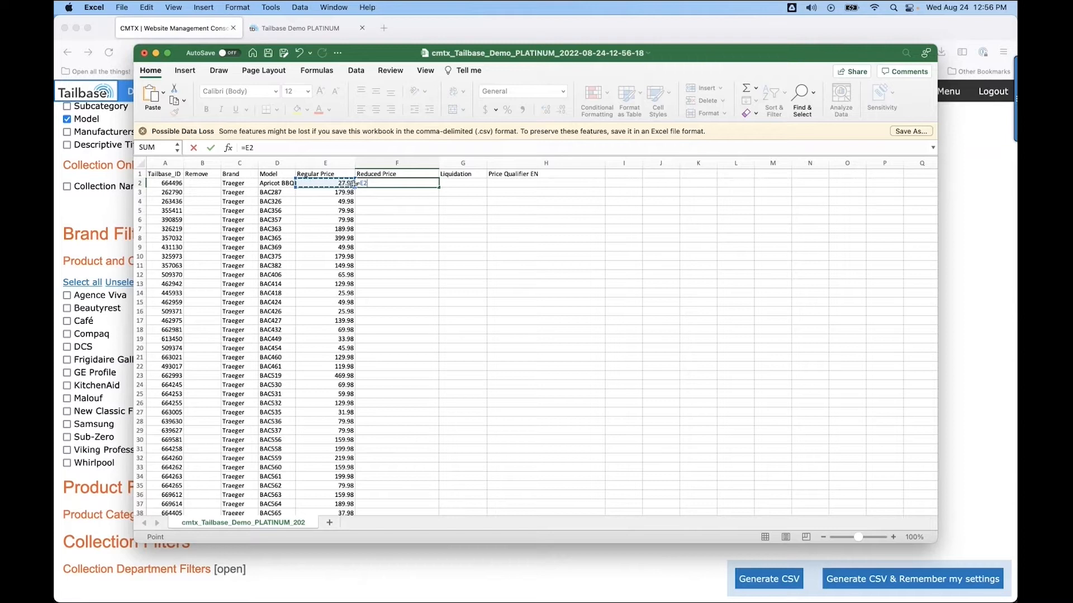
left_click(372, 185)
type("*")
key("Return")
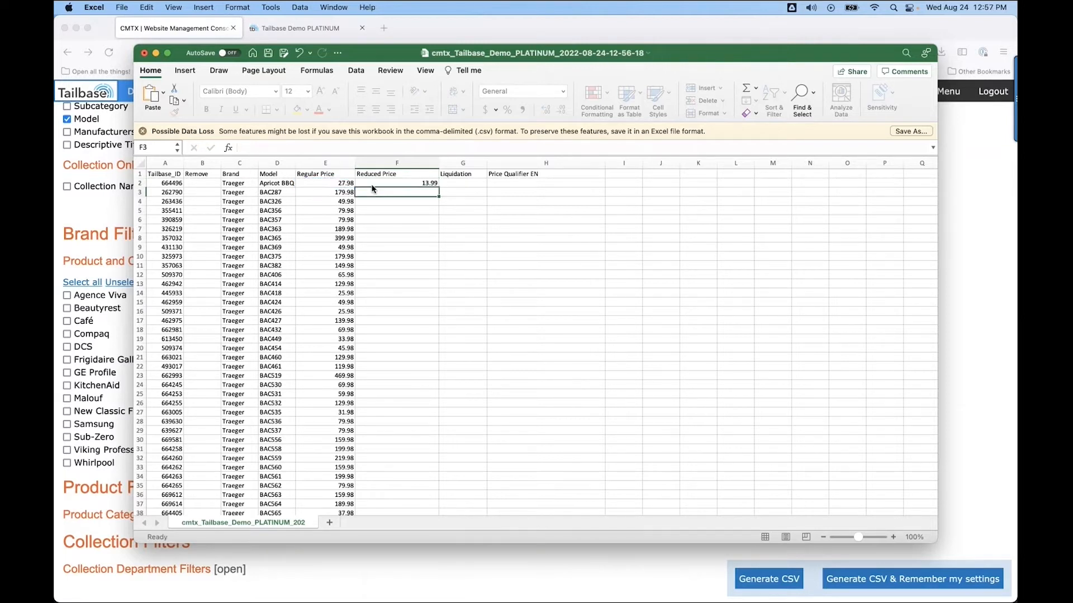
left_click(394, 184)
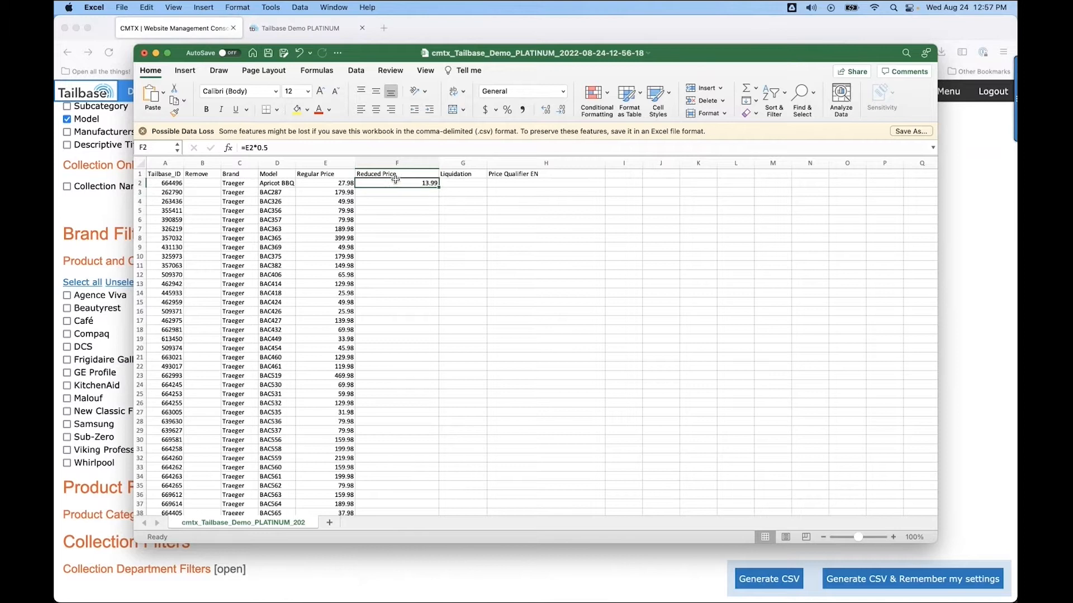
double_click(439, 188)
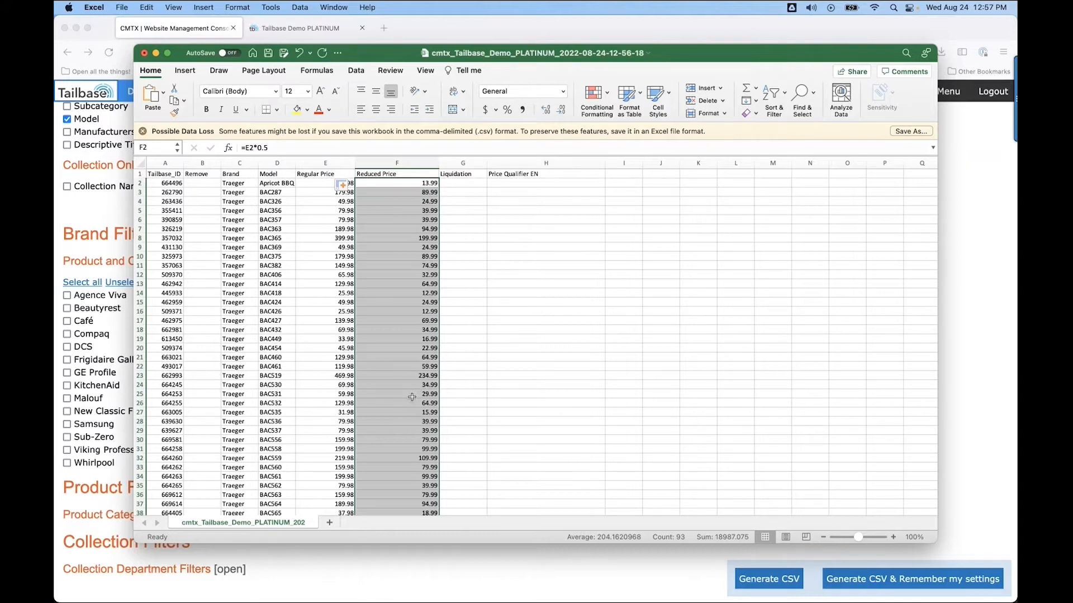
Enter Y in the first Liquidation cell and fill it down for all rows.
left_click(465, 183)
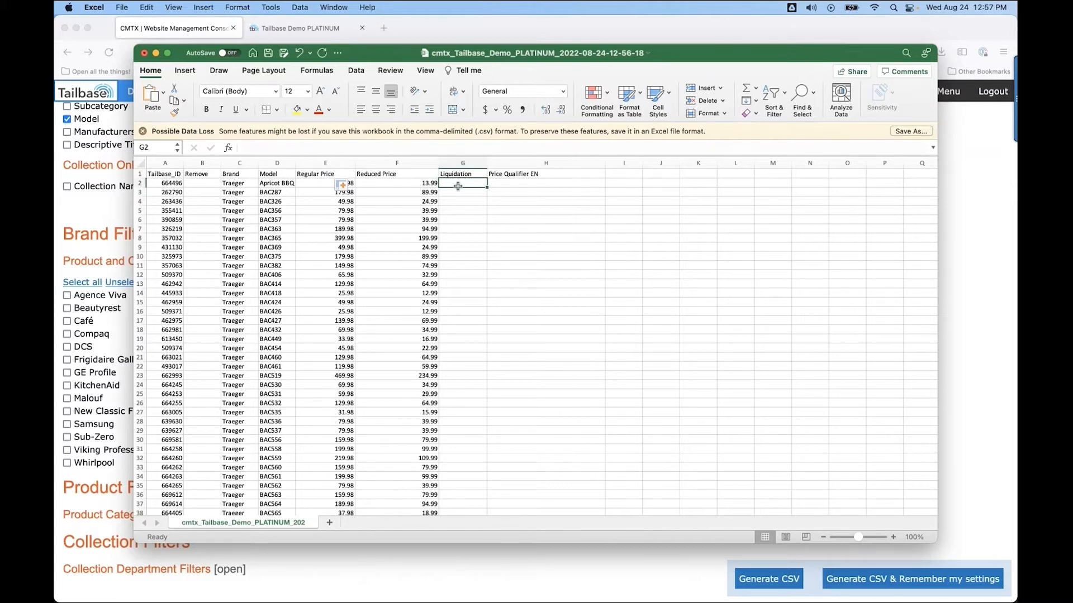
double_click(456, 185)
type("Y")
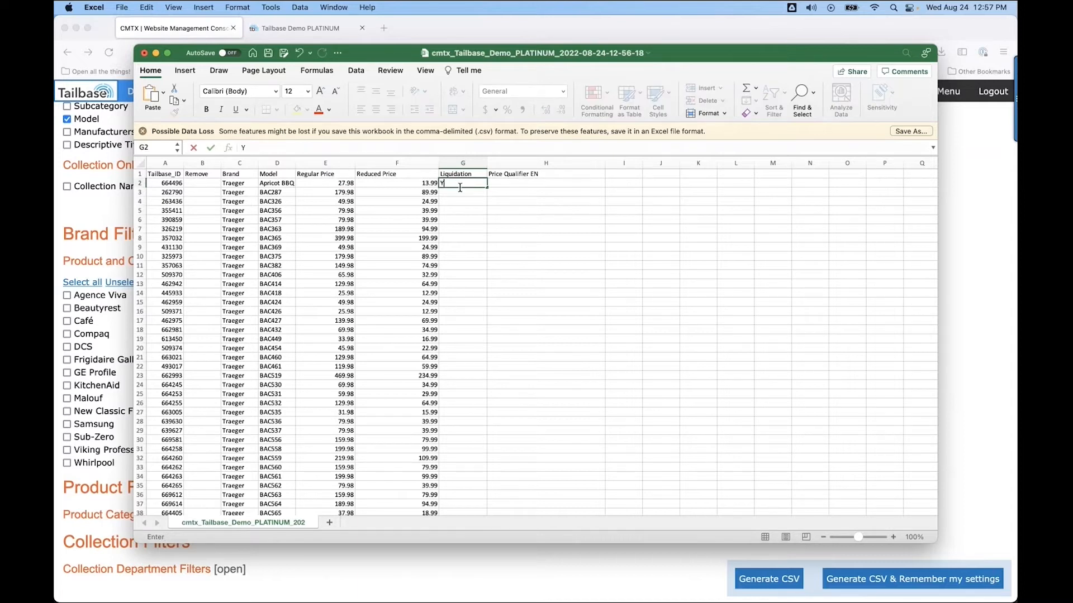
double_click(487, 188)
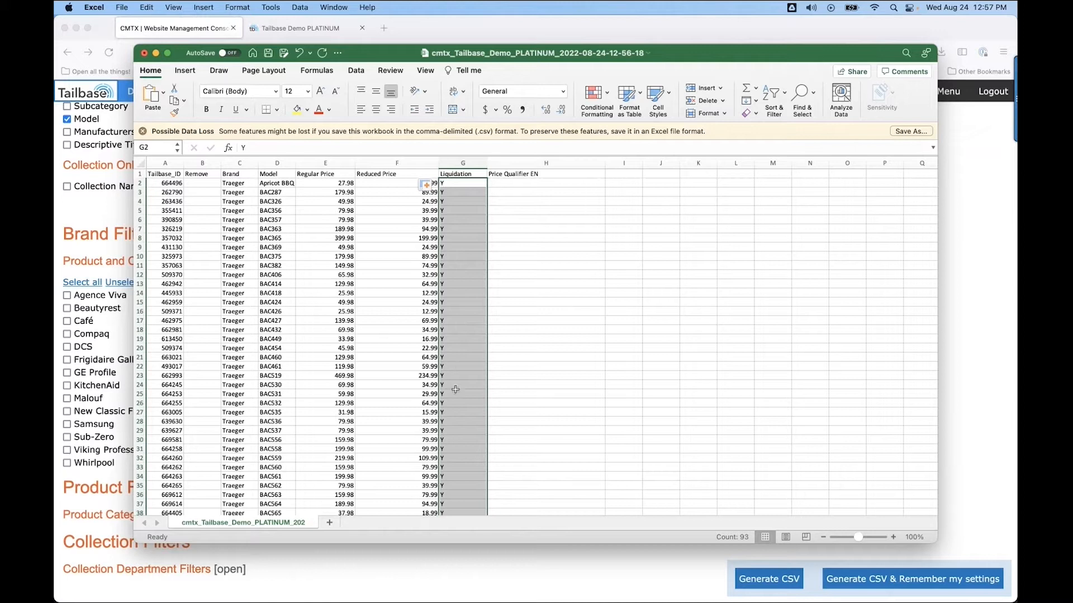
Enter "50% off on all Traeger Products!" as the first Price Qualifier EN and fill it down for all rows.
left_click(500, 184)
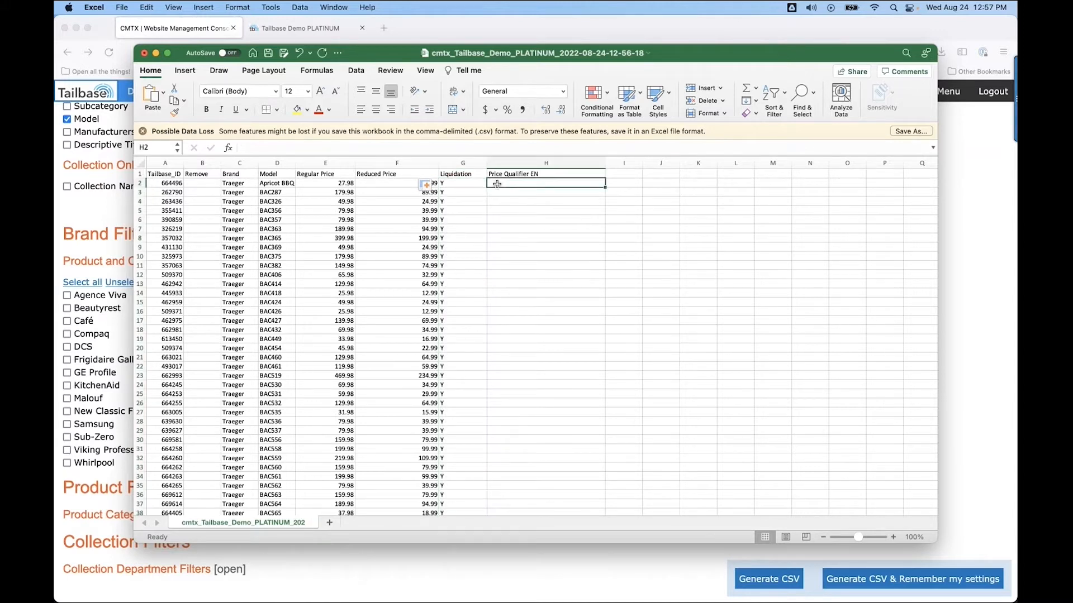
double_click(497, 184)
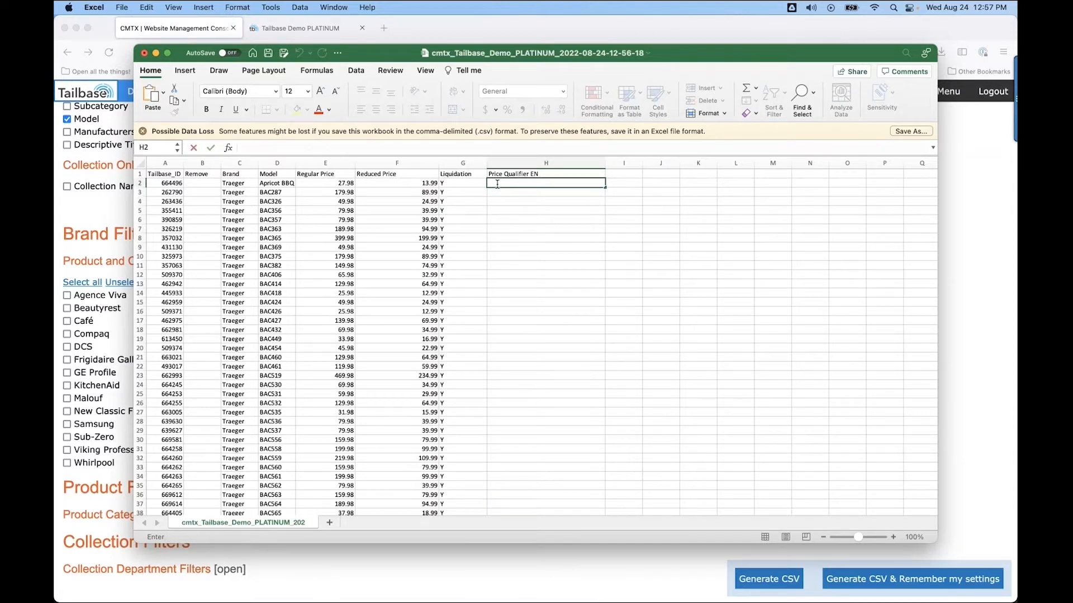
type("50% off on all Trag")
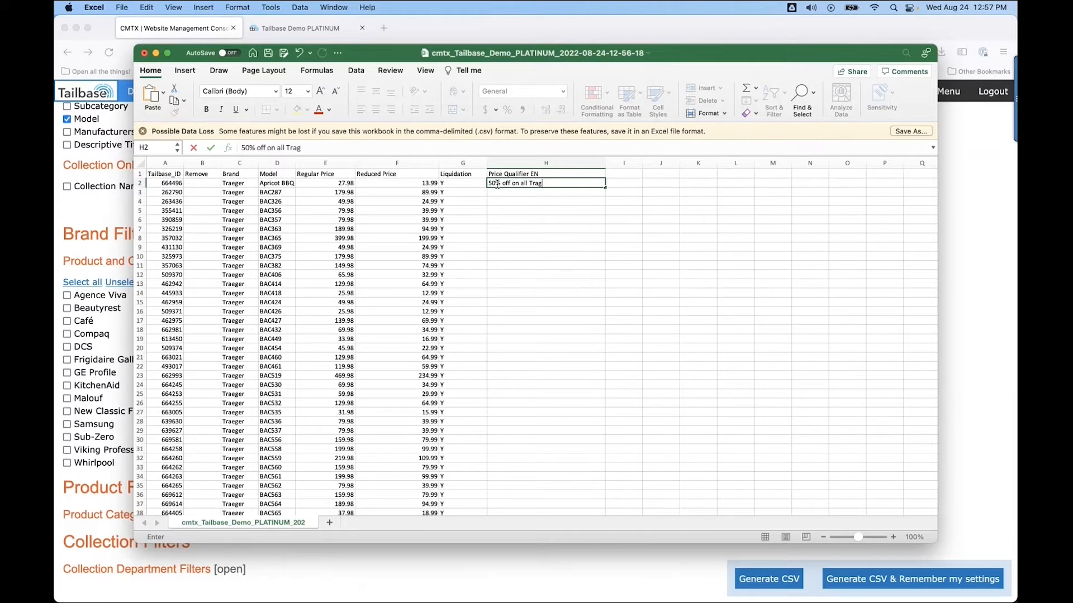
key("BackSpace")
type("eger Products!")
double_click(606, 187)
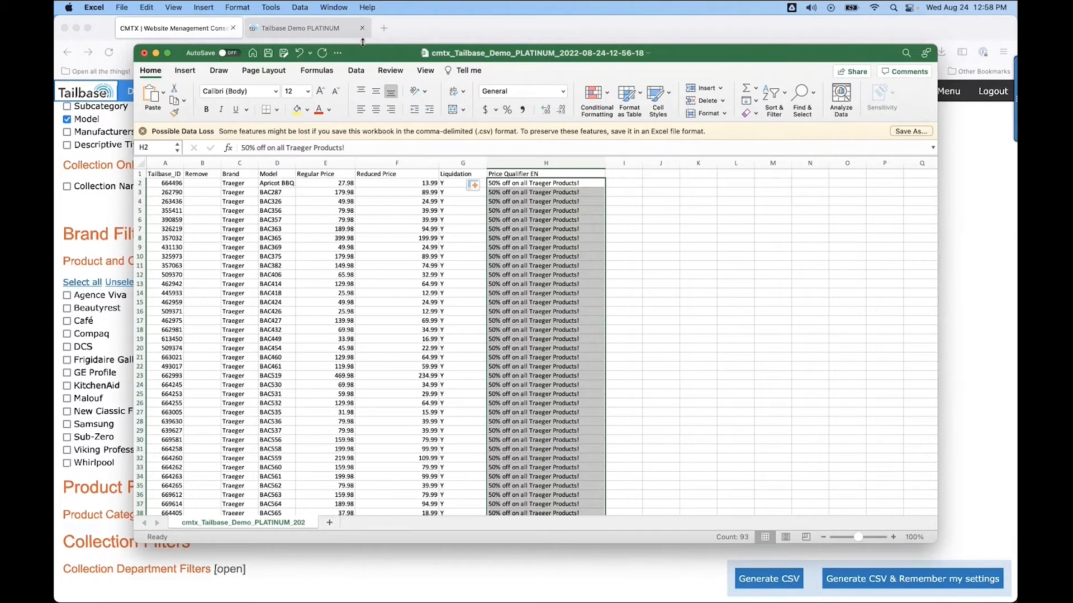
Save the sheet as TraegerSale in comma-separated format and close the workbook.
left_click(122, 8)
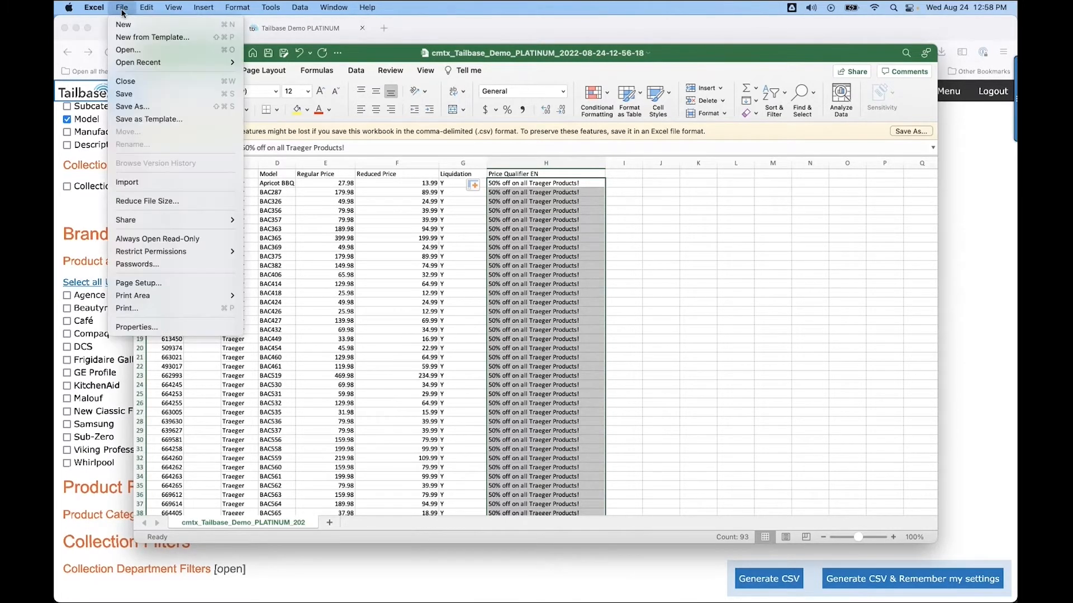
left_click(129, 107)
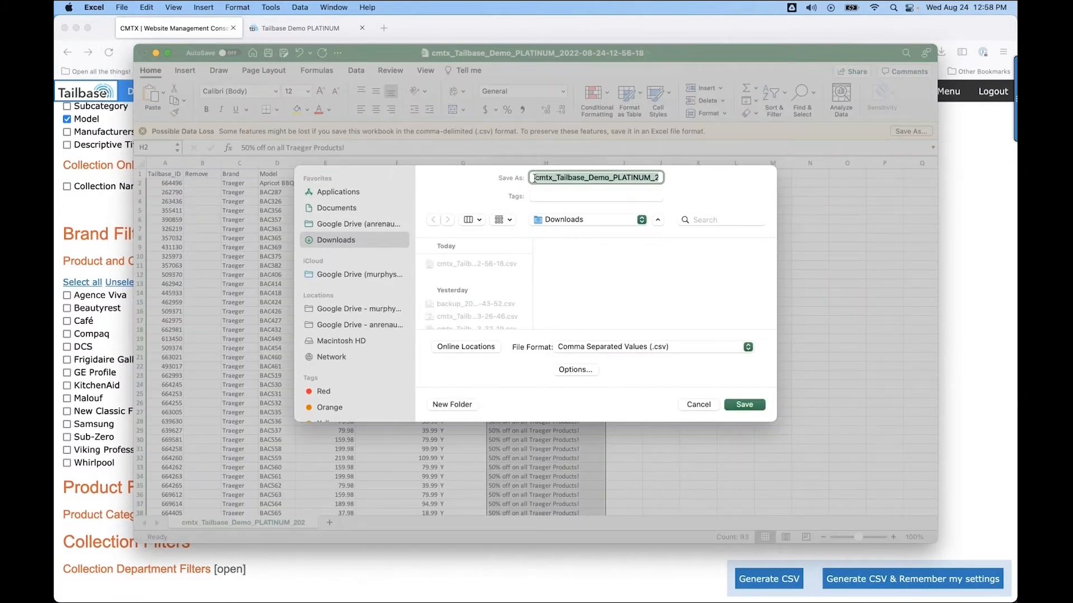
mouse_move(537, 178)
left_mouse_down()
mouse_move(581, 177)
mouse_move(535, 176)
left_mouse_up()
key("BackSpace")
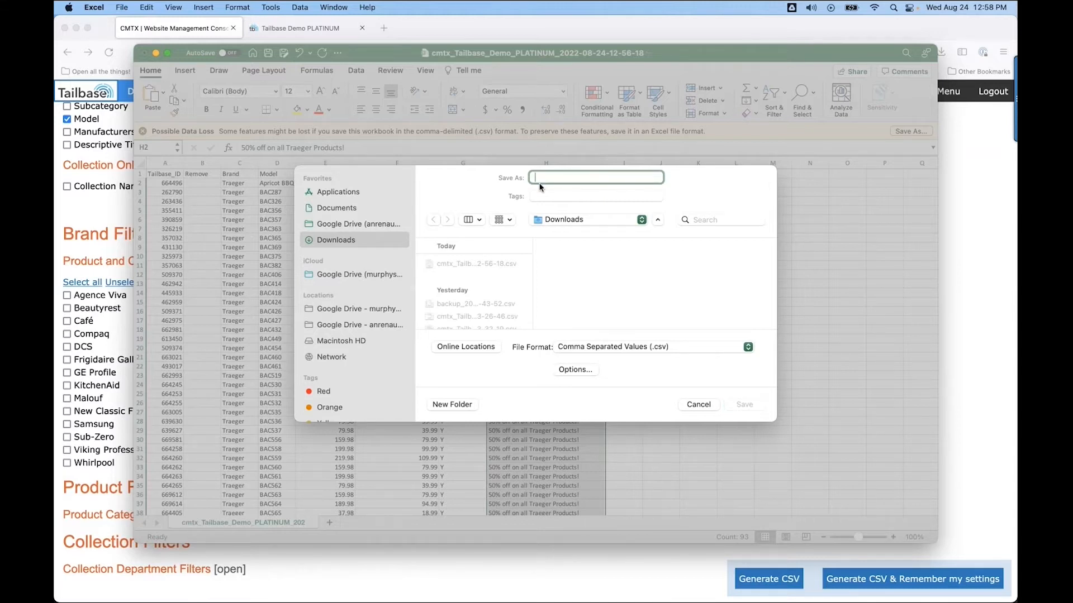
type("TraegerSale")
left_click(744, 405)
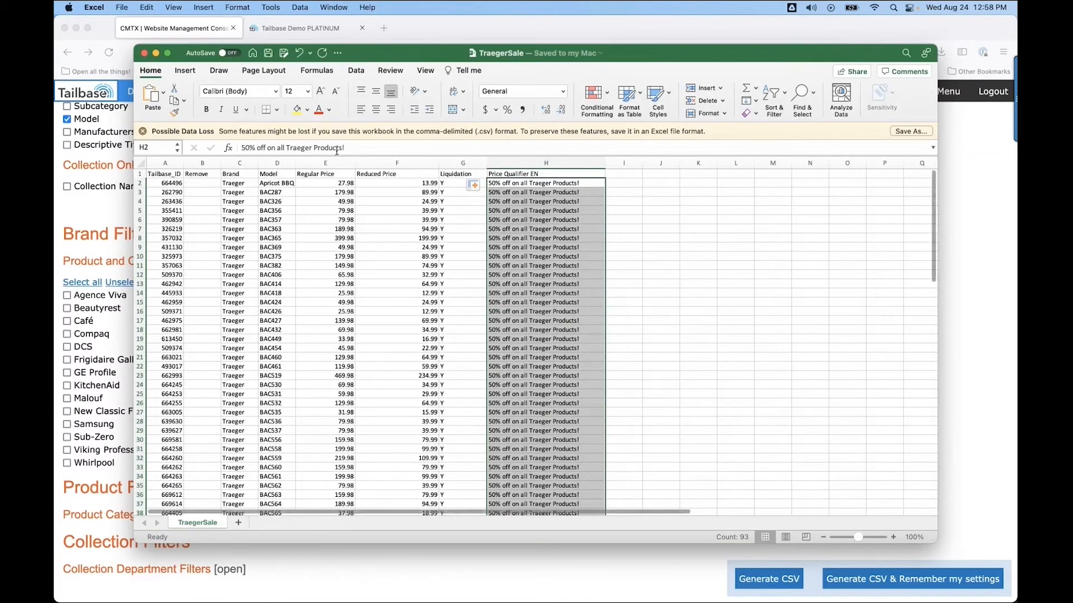
left_click(143, 53)
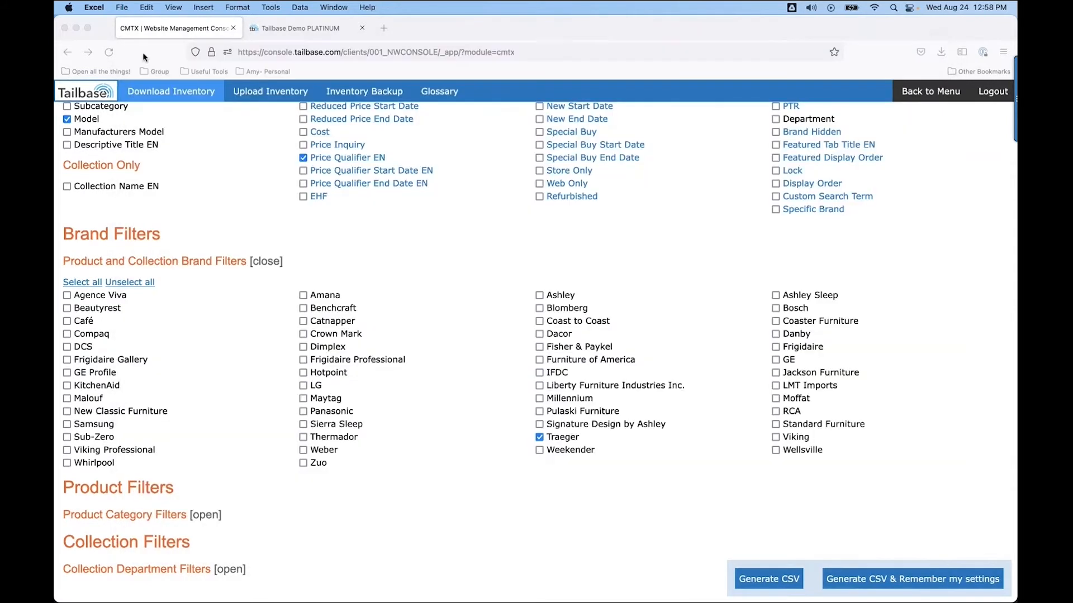
Upload TraegerSale.csv on the Upload Inventory page and check the changes.
left_click(252, 95)
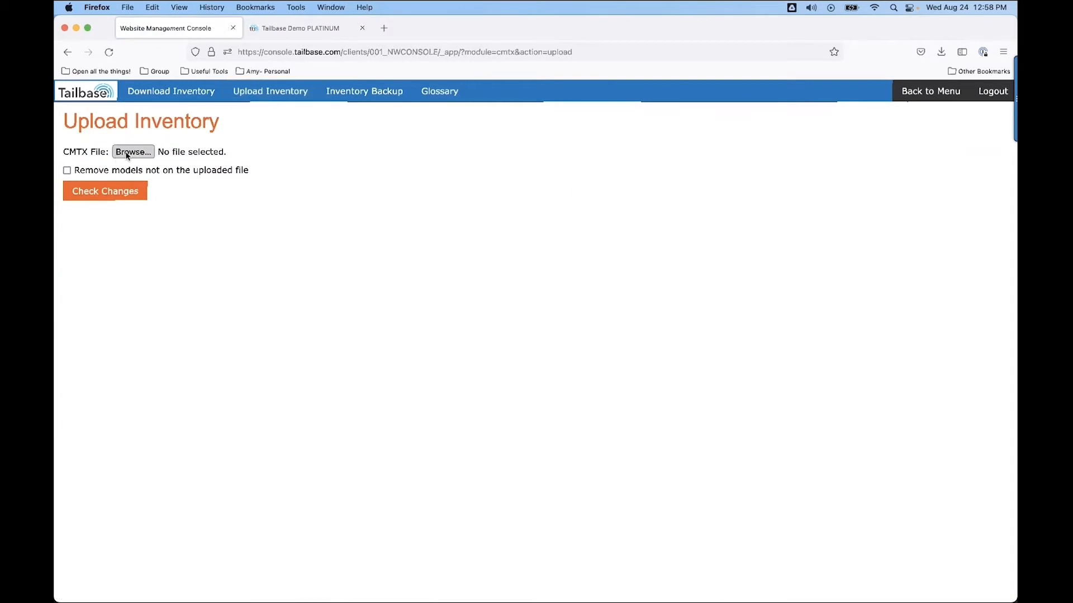
left_click(131, 152)
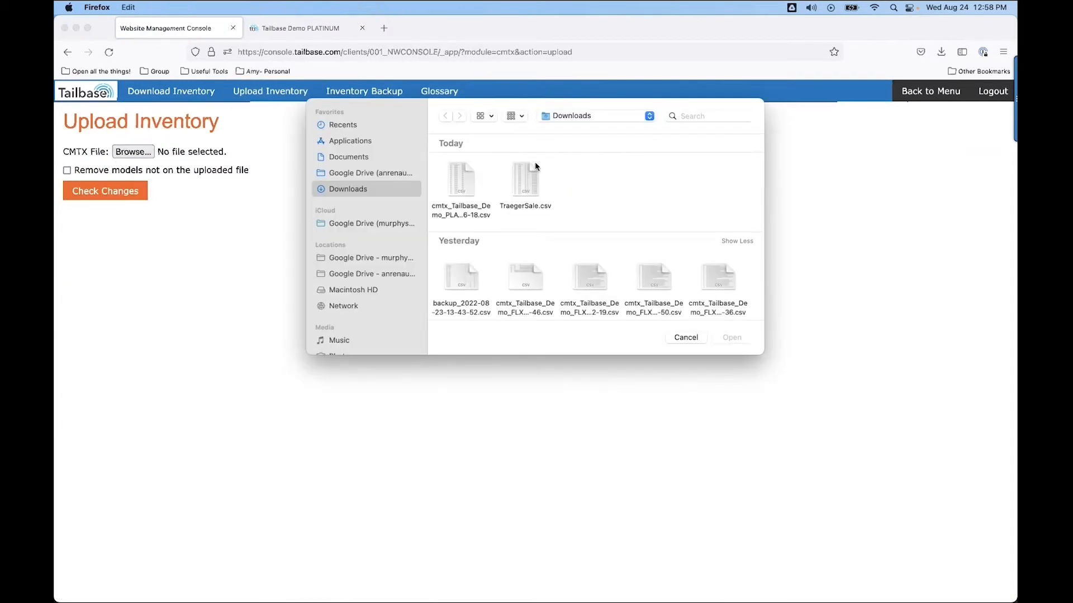
double_click(525, 187)
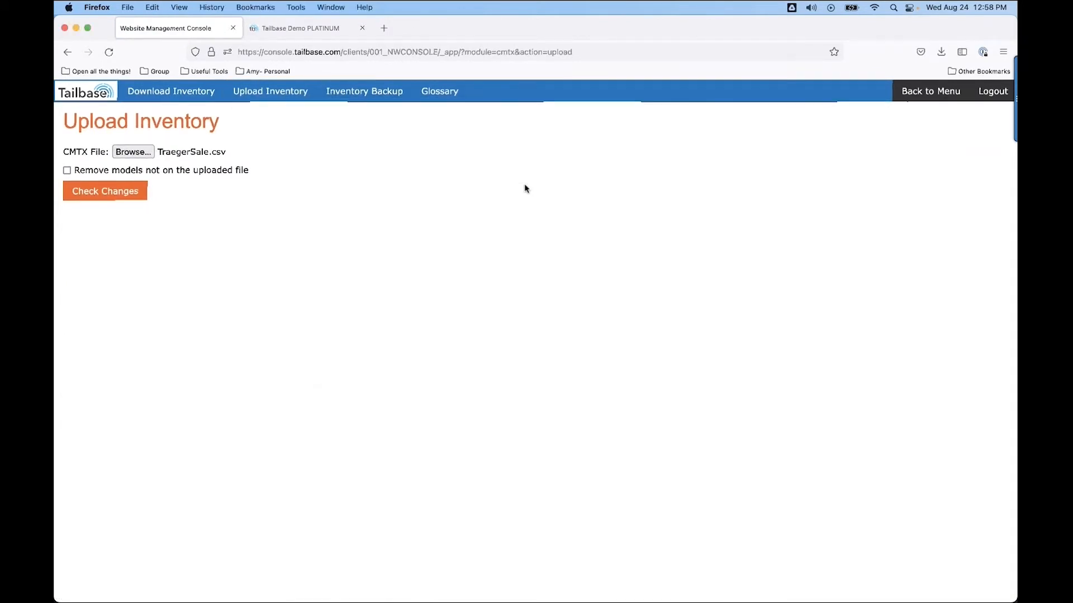
left_click(102, 196)
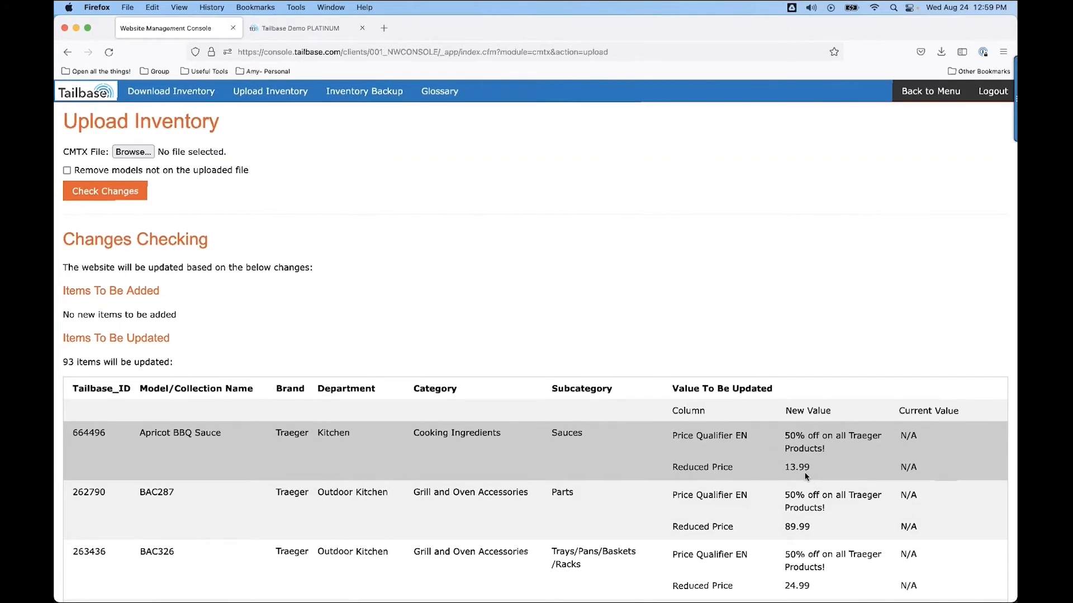
scroll(766, 511, "down", 5)
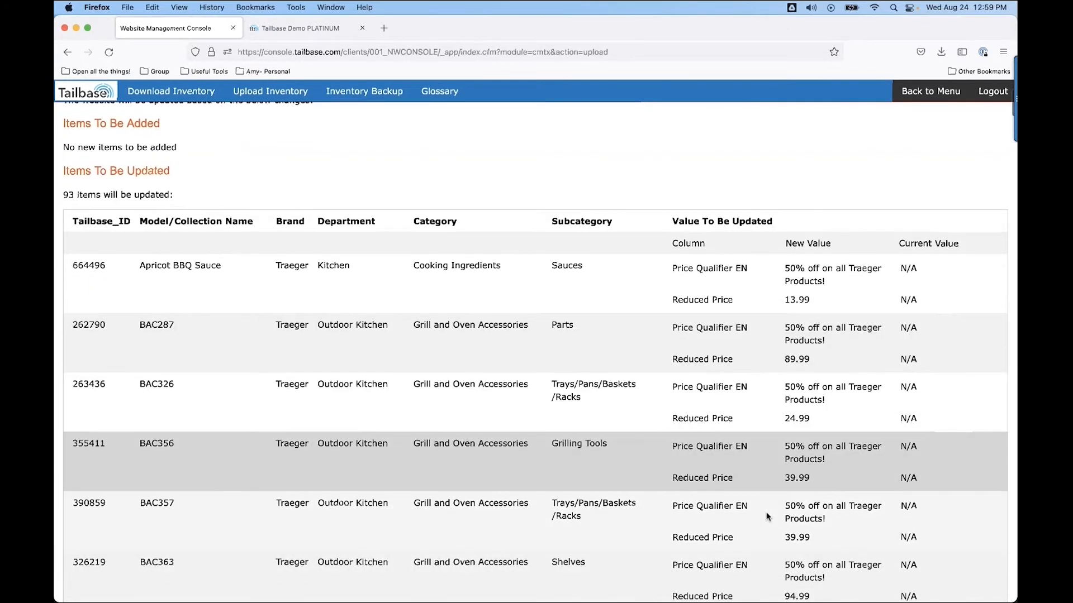
scroll(766, 516, "down", 20)
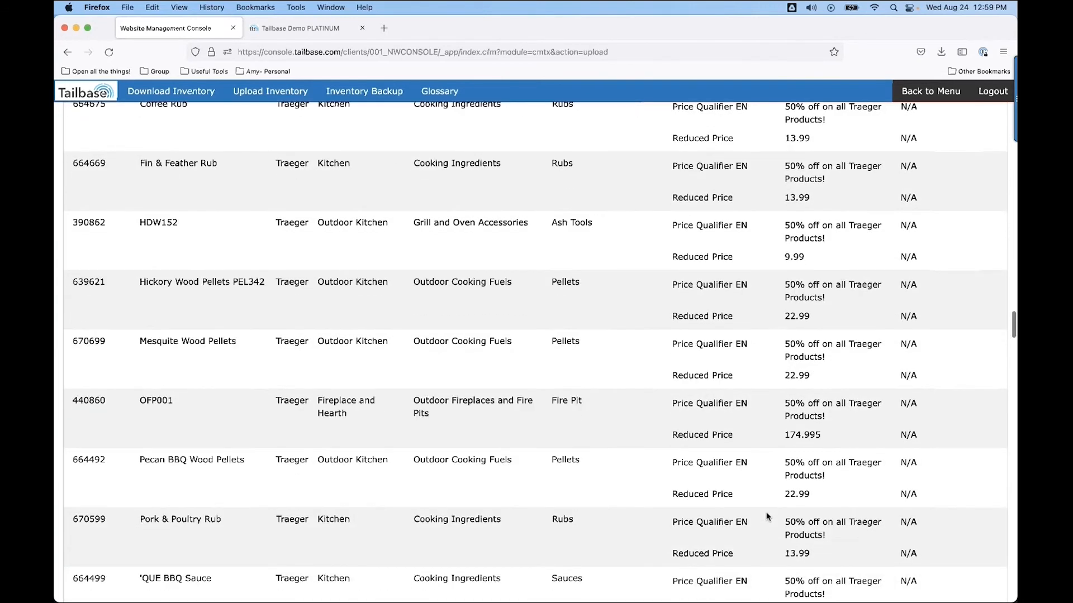
Apply the uploaded inventory changes and review the update results.
scroll(766, 514, "down", 20)
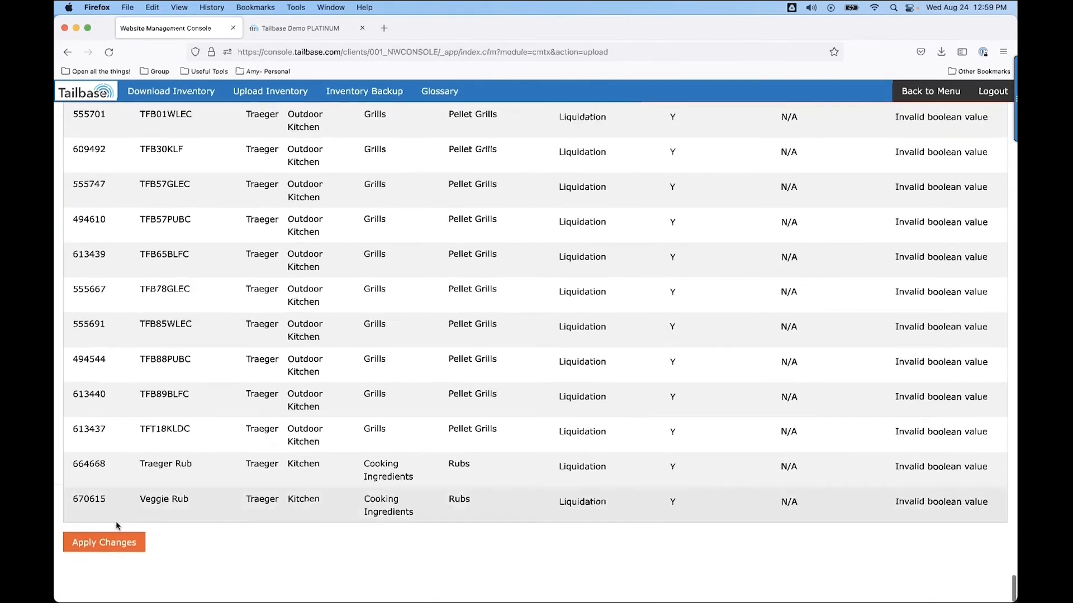
left_click(109, 543)
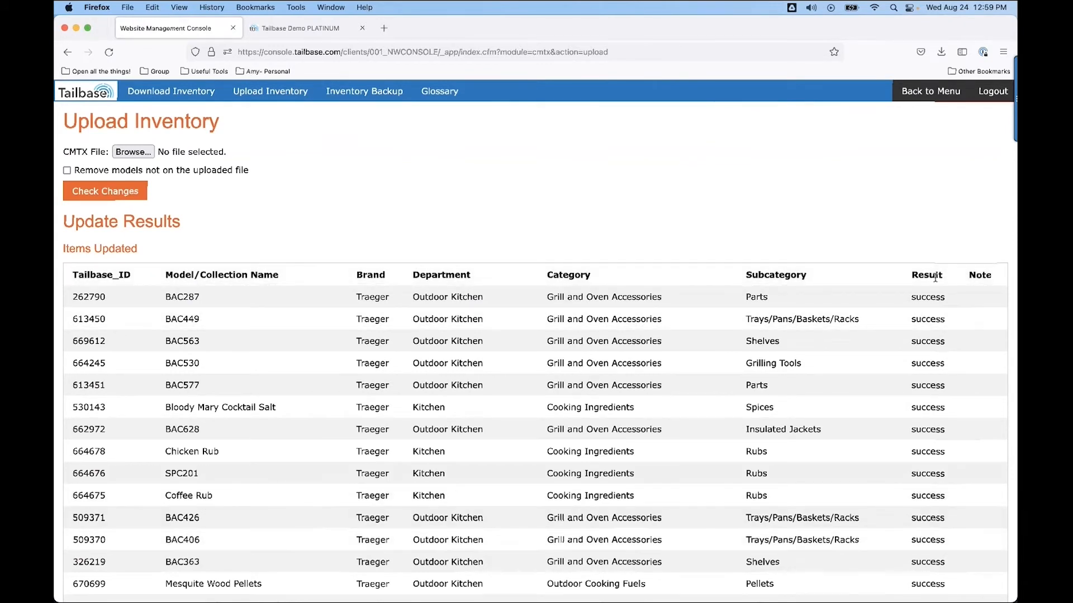
scroll(939, 467, "down", 15)
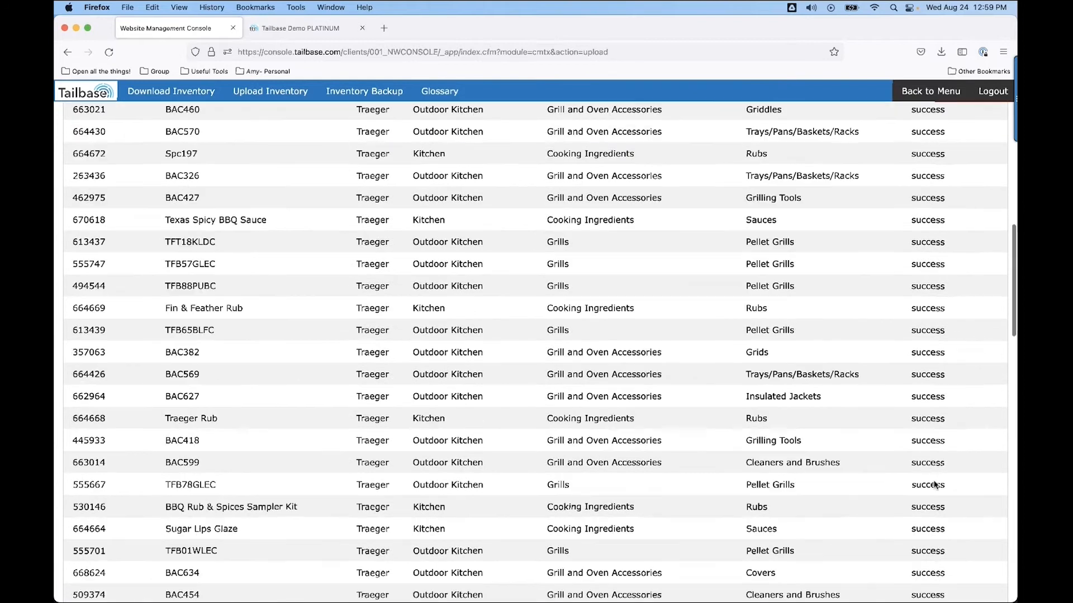
scroll(934, 472, "up", 20)
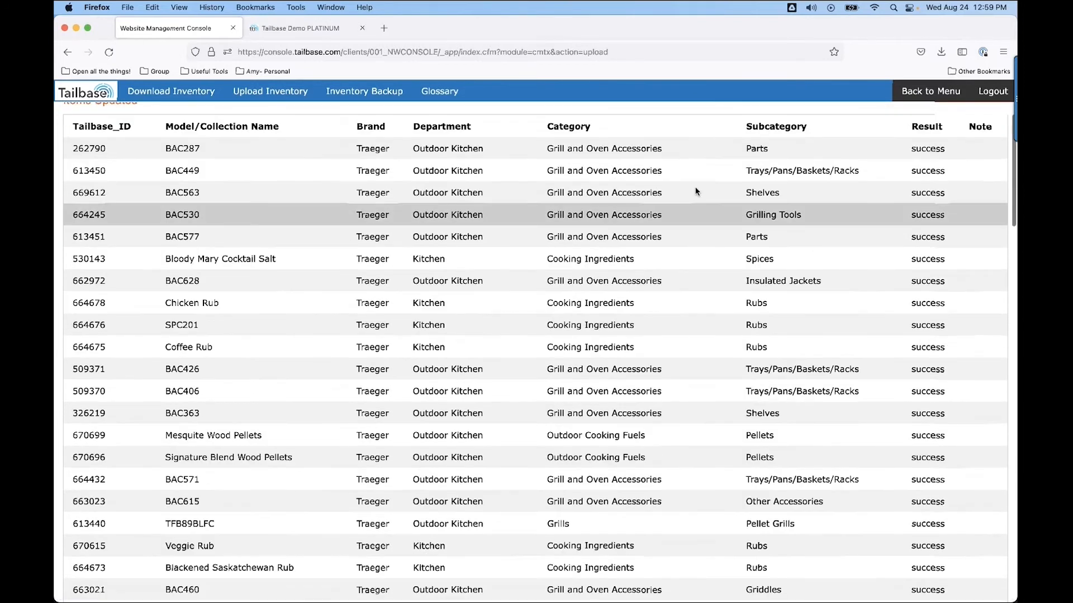
Check on the storefront that a Traeger grill product shows the 50% sale price and the Traeger qualifier text.
left_click(307, 29)
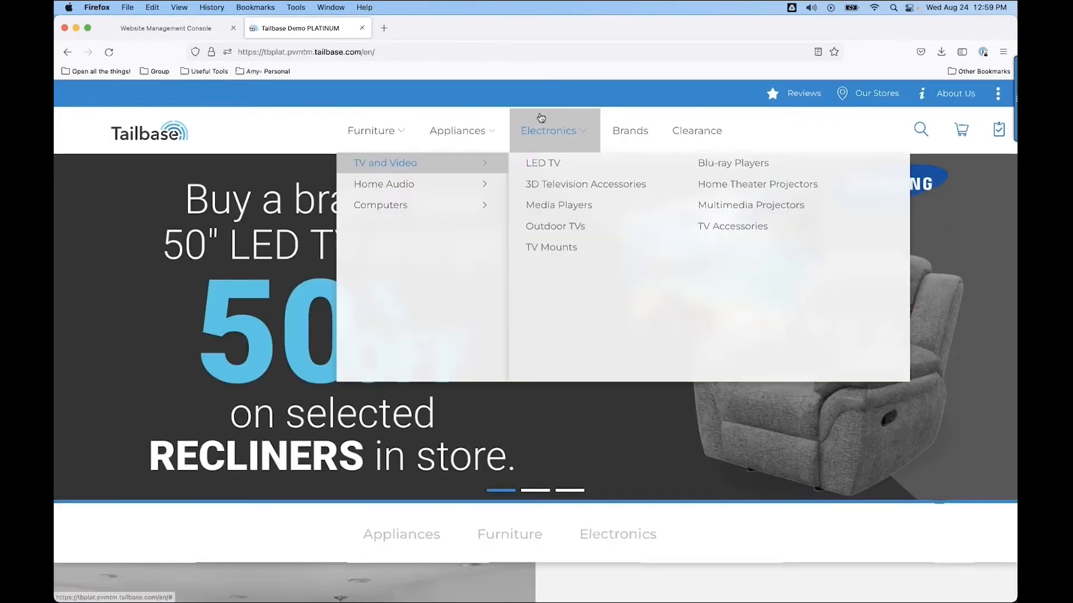
left_click(628, 131)
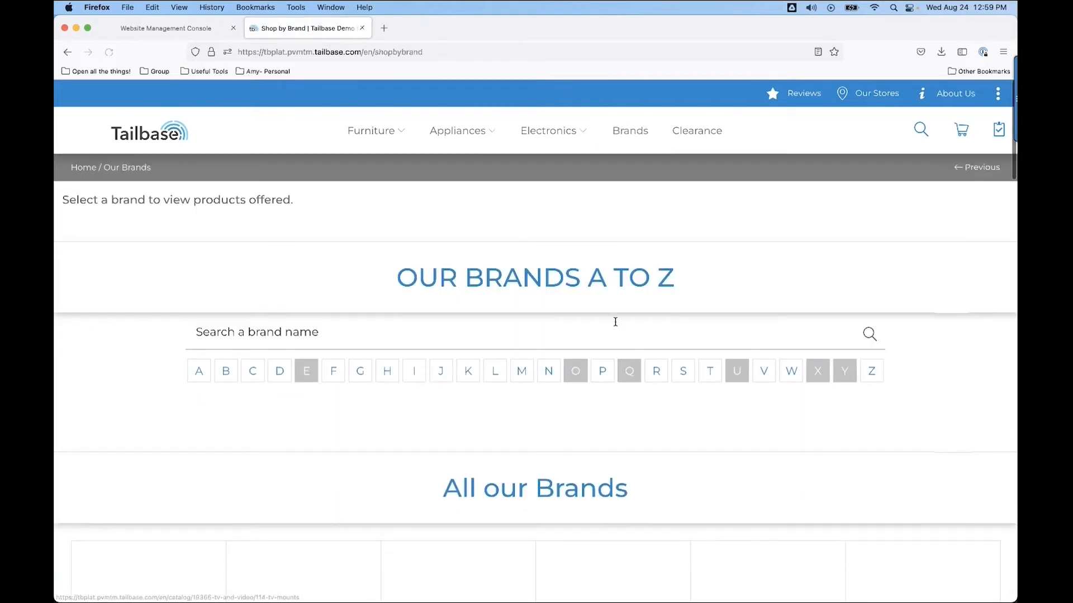
left_click(708, 371)
scroll(707, 373, "down", 5)
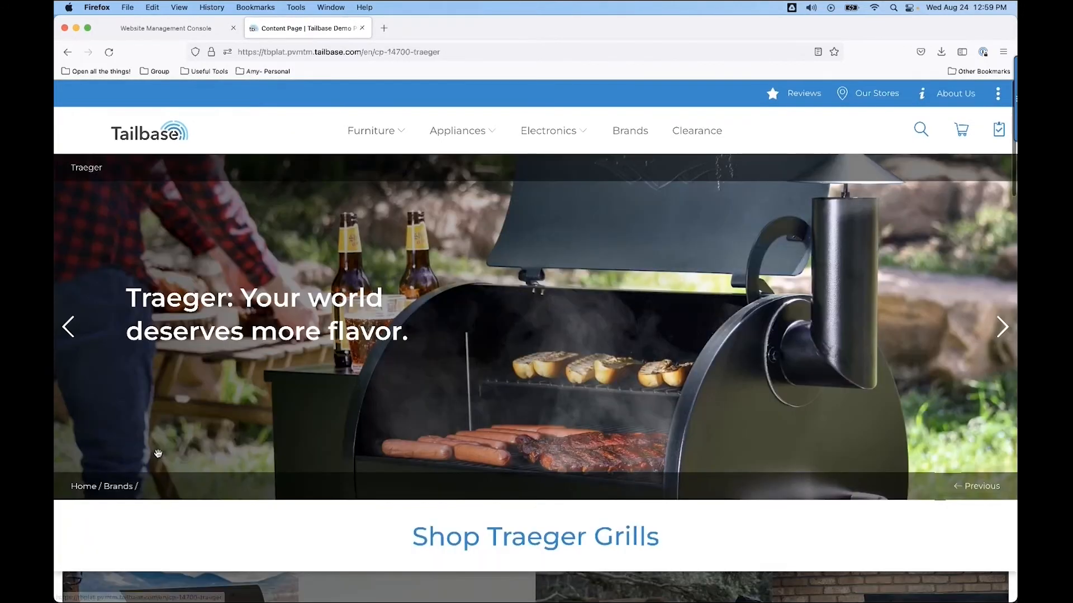
scroll(192, 546, "down", 6)
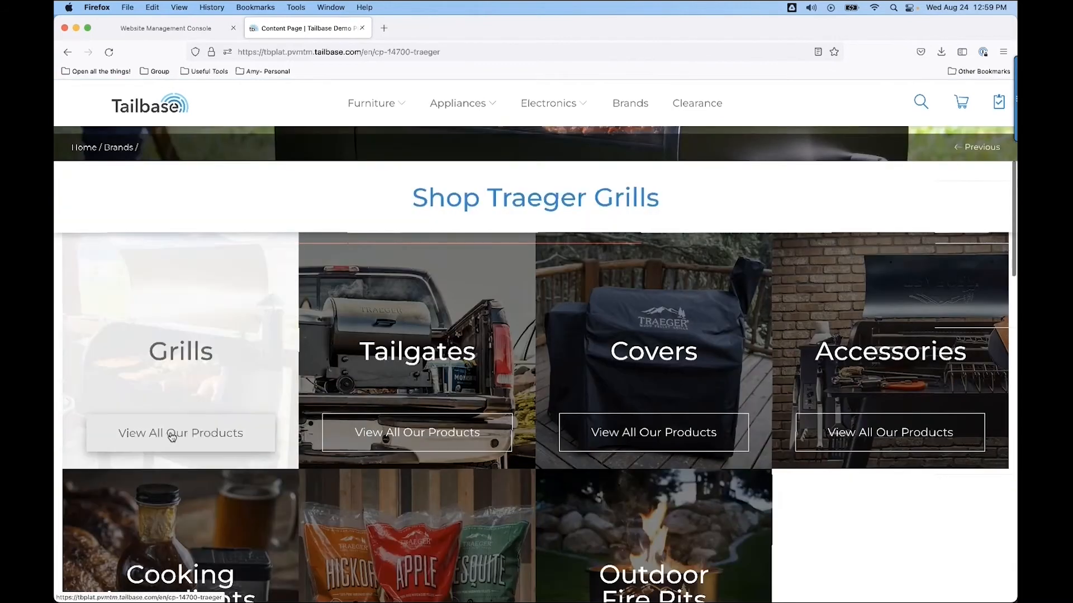
left_click(171, 434)
scroll(316, 504, "down", 10)
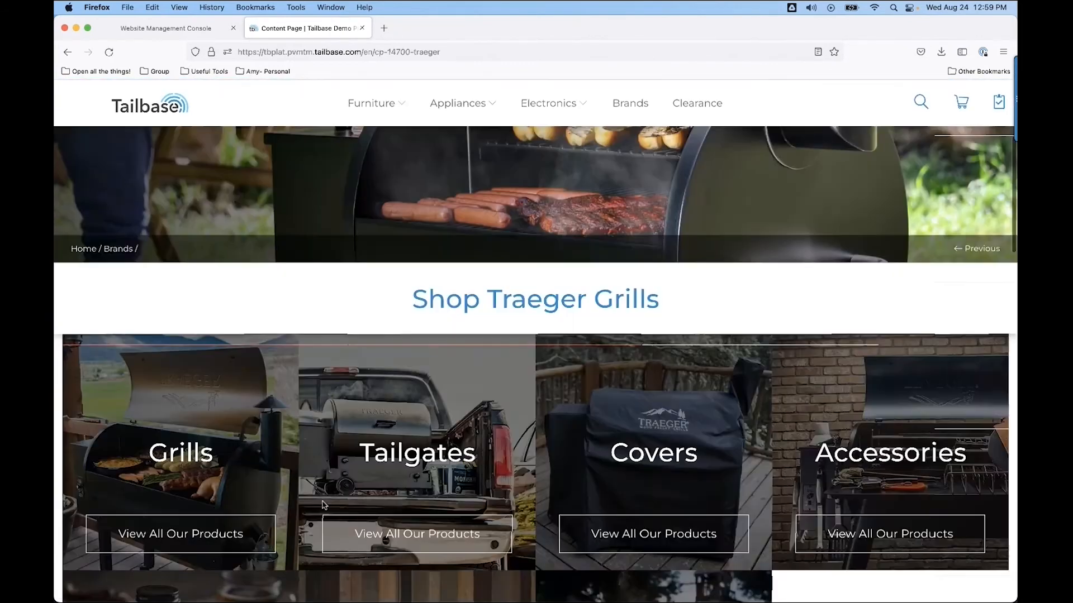
scroll(324, 506, "down", 3)
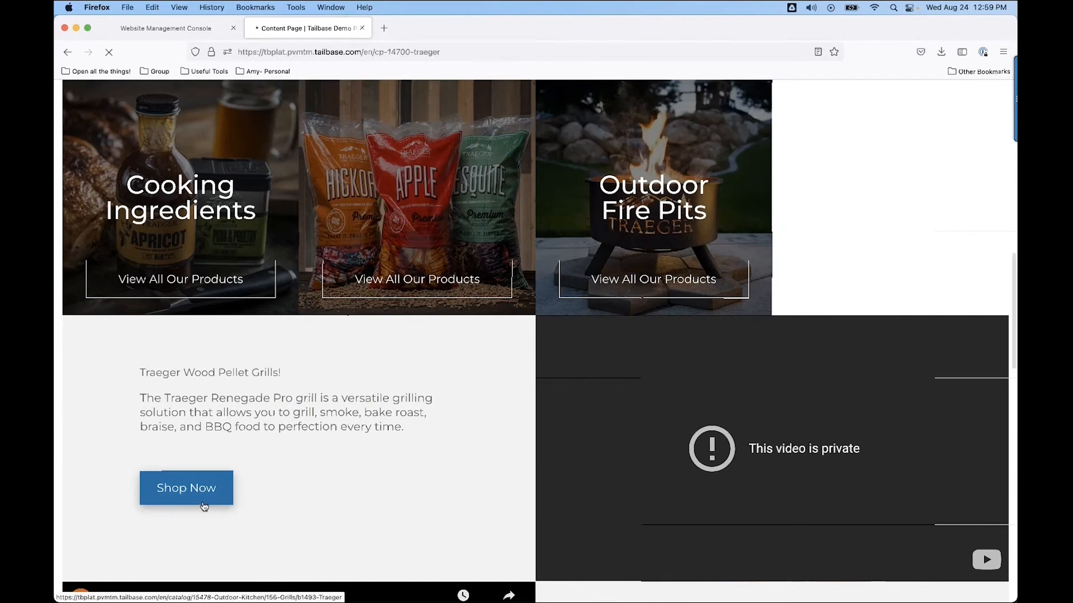
left_click(202, 502)
scroll(204, 506, "down", 3)
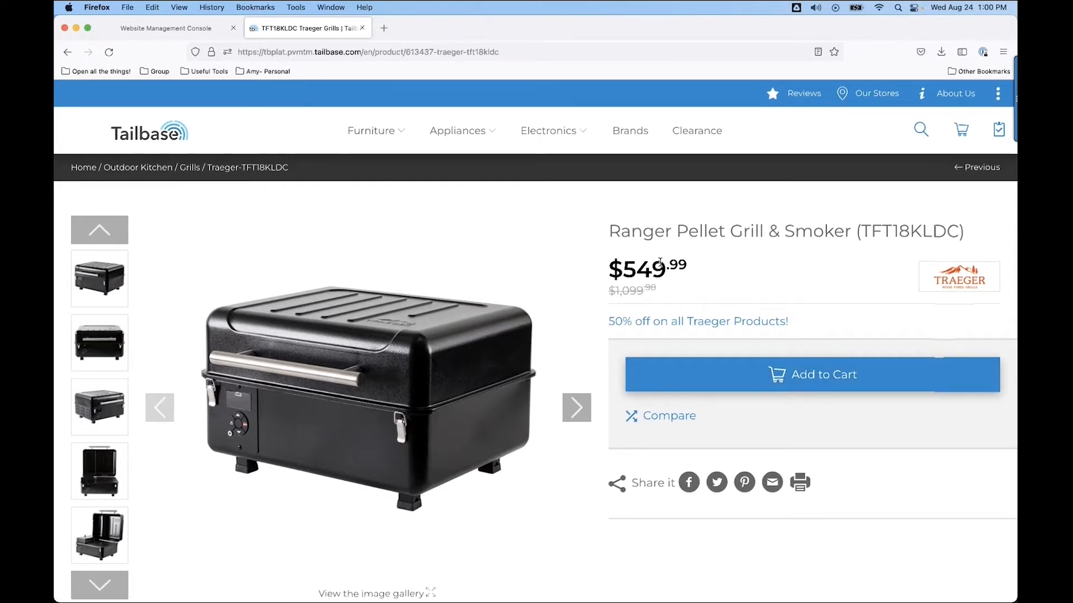
left_click(141, 141)
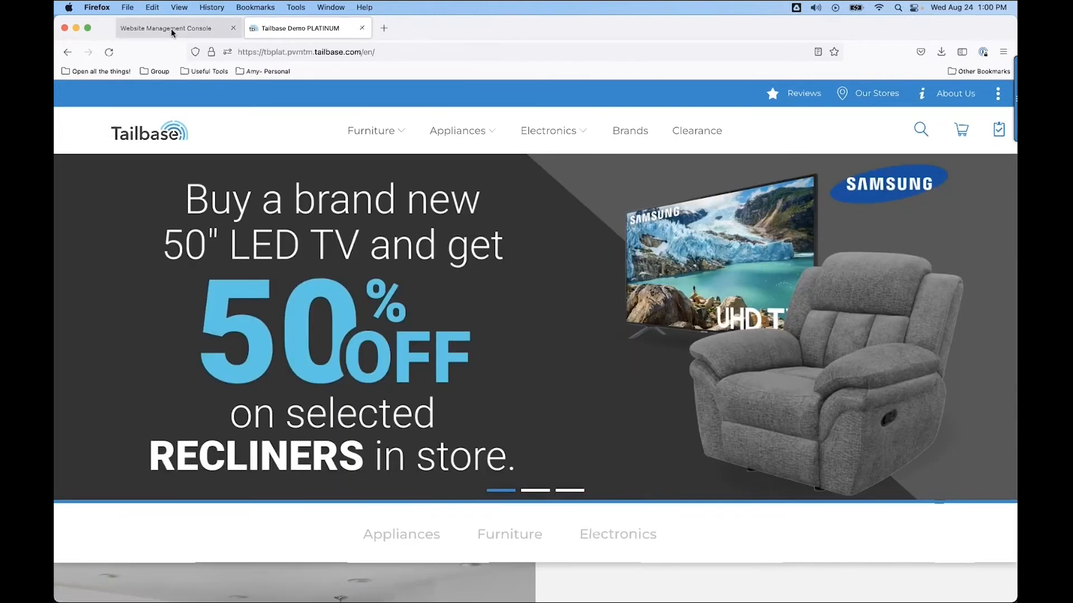
Return to the console's CMTX module and open the downloaded GE SEPTEMBER Focus SKU List workbook.
left_click(171, 33)
scroll(318, 224, "up", 3)
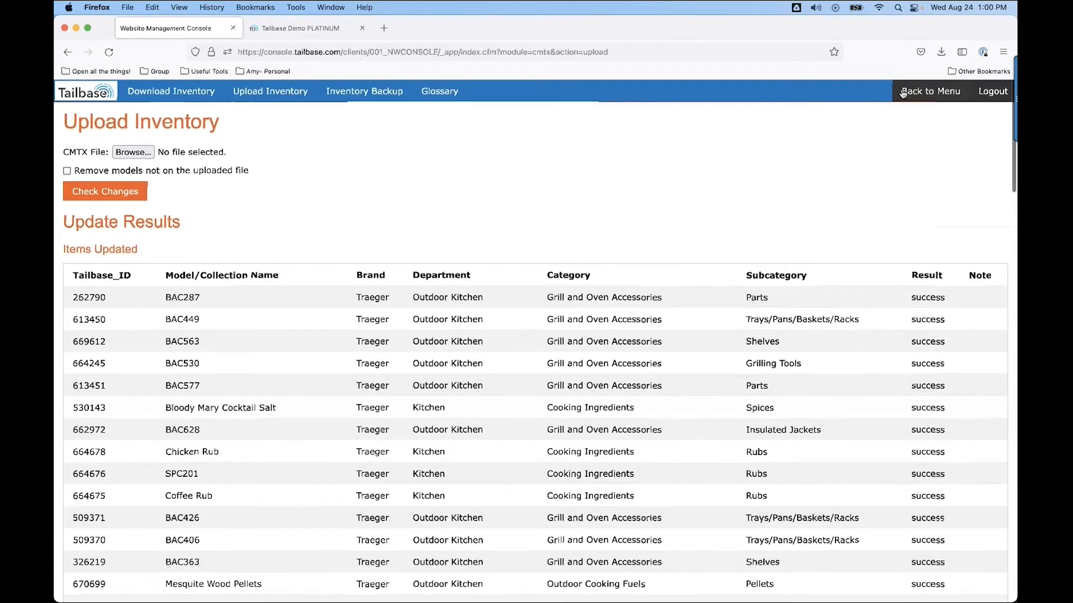
left_click(921, 98)
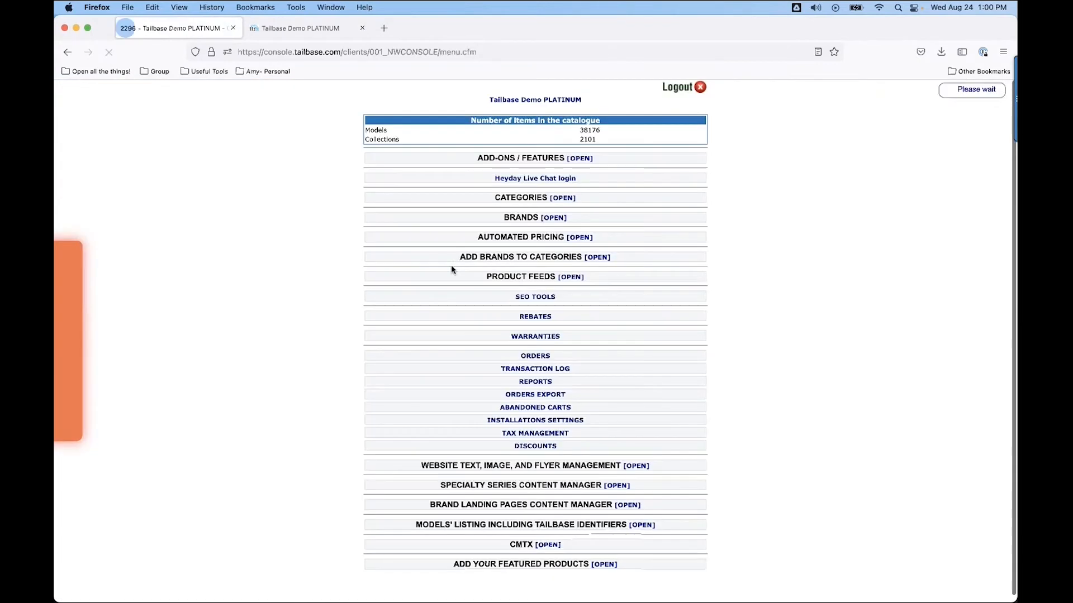
left_click(549, 546)
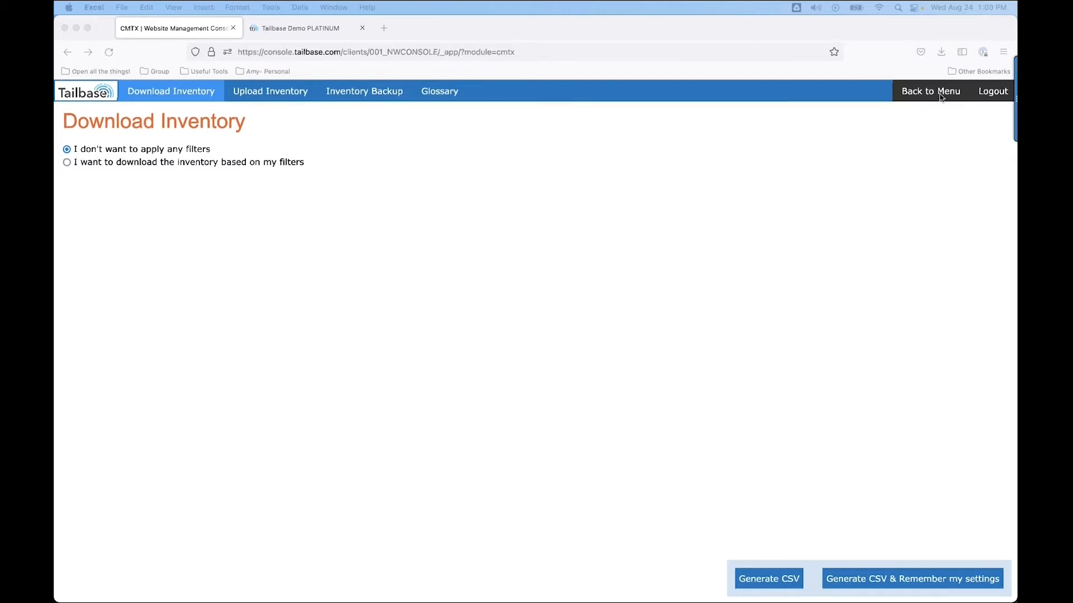
left_click(942, 54)
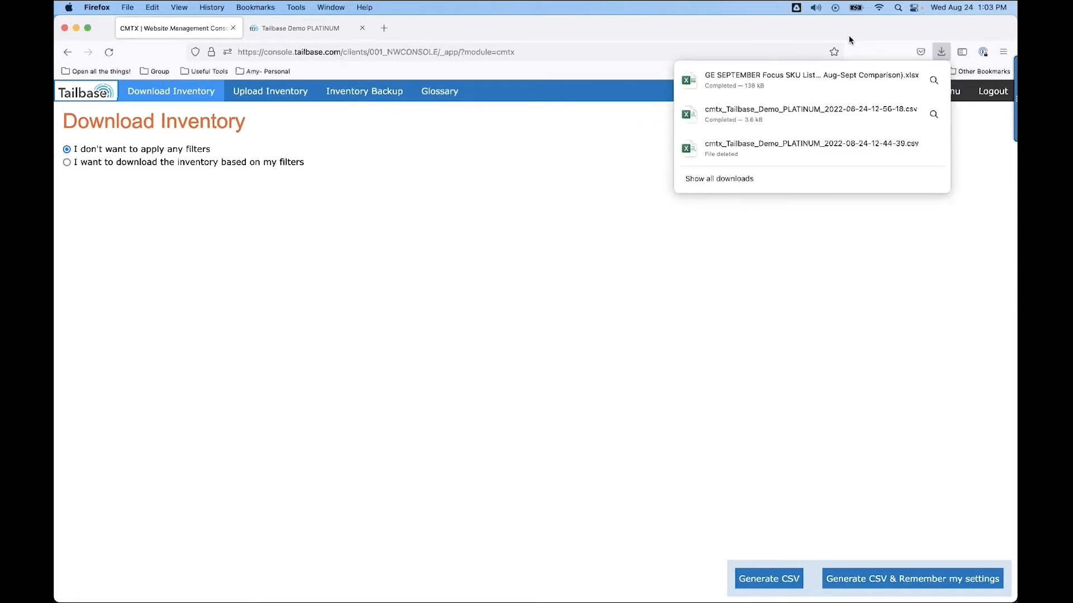
left_click(747, 80)
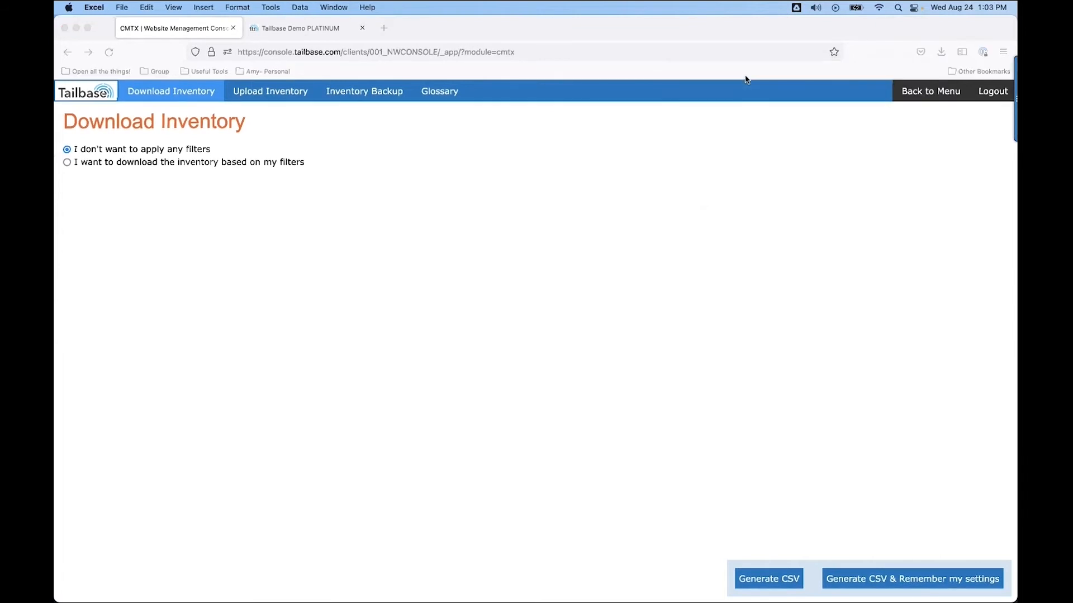
Clear the title and pricing-date lines at the top of the sheet.
left_click_drag(887, 378, 990, 552)
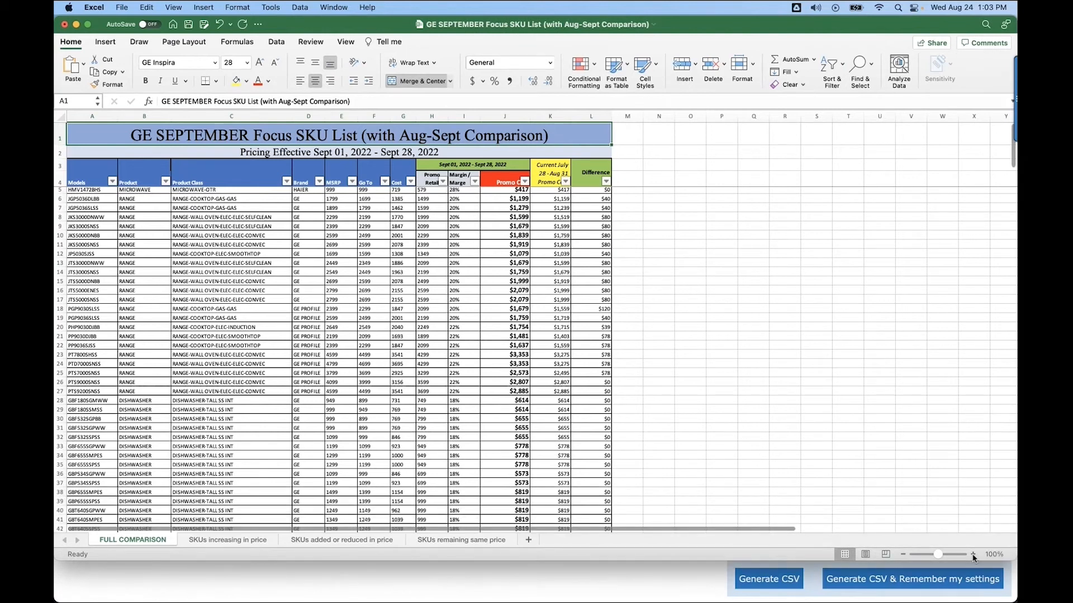
left_click(962, 555)
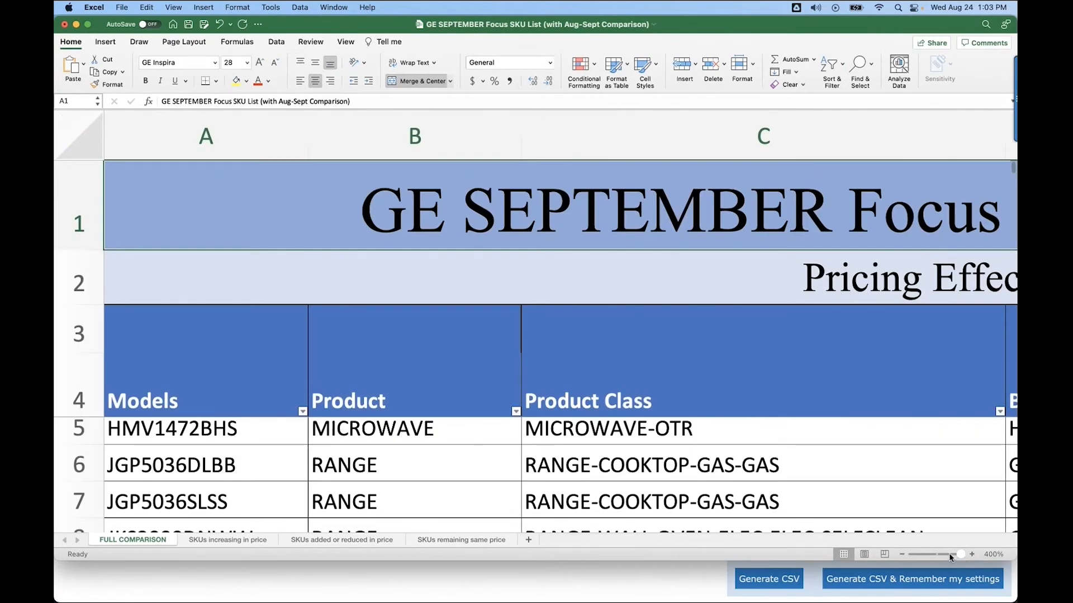
left_click_drag(960, 555, 943, 555)
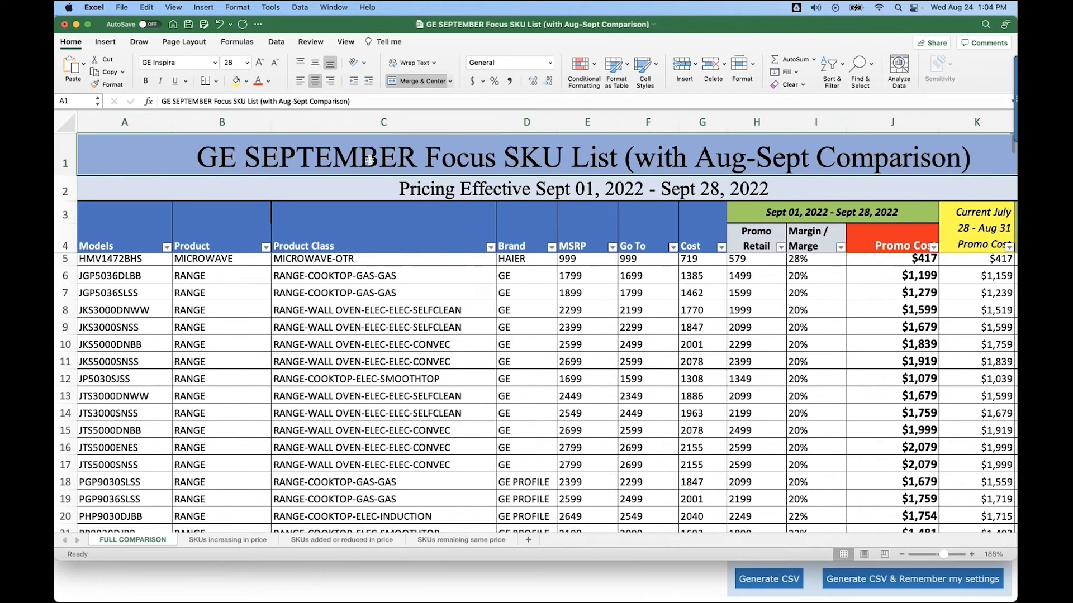
key("Delete")
left_click(395, 191)
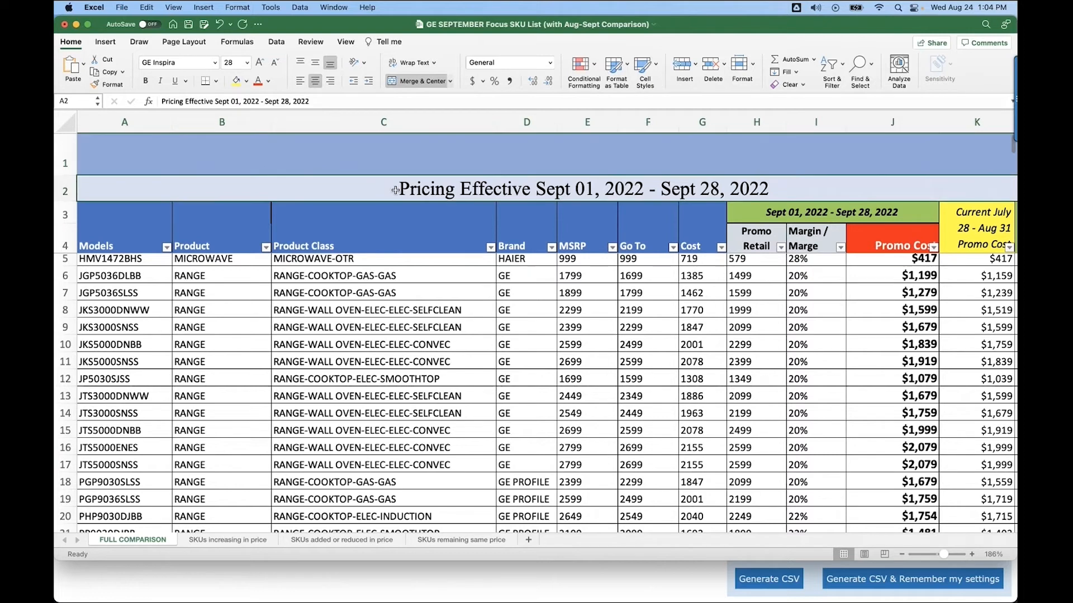
key("Delete")
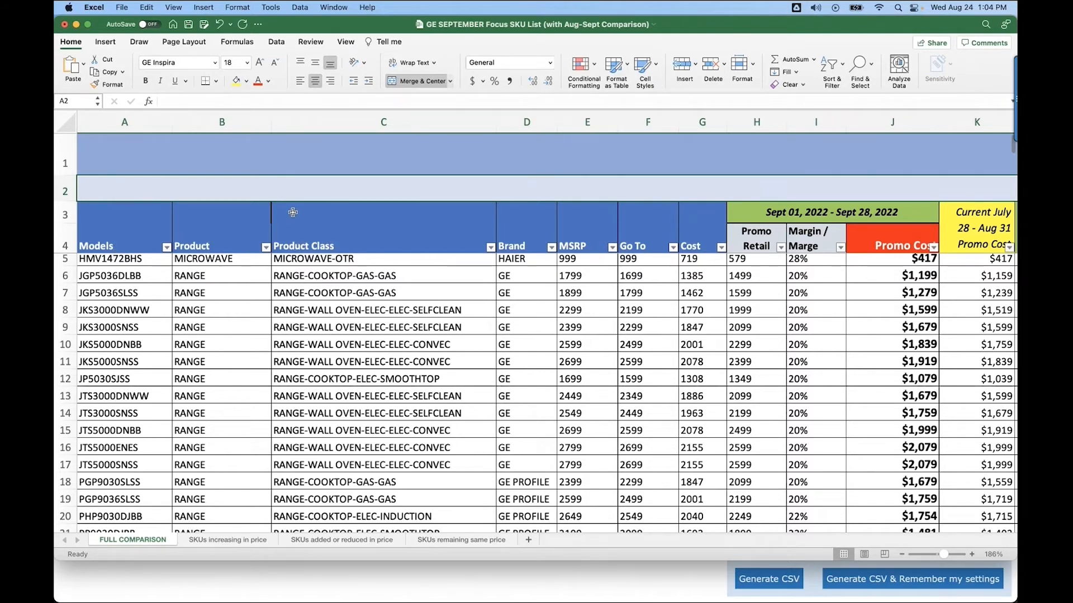
Clear the Product and Product Class column headers.
mouse_move(293, 213)
left_mouse_down()
mouse_move(294, 416)
mouse_move(285, 223)
left_mouse_up()
left_click(227, 223)
left_click(181, 215)
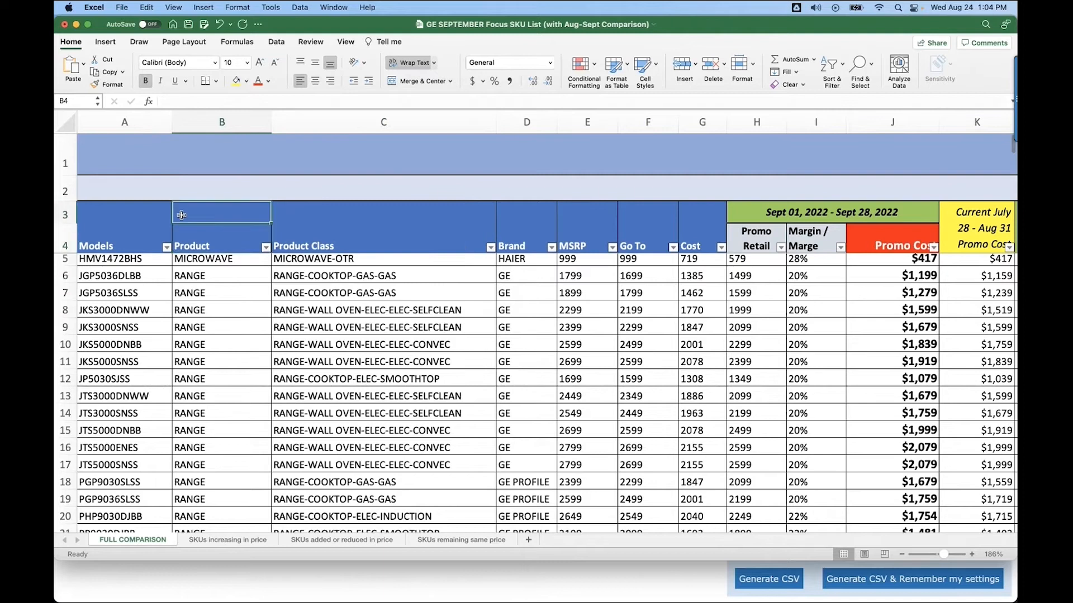
left_click_drag(182, 215, 347, 237)
key("Delete")
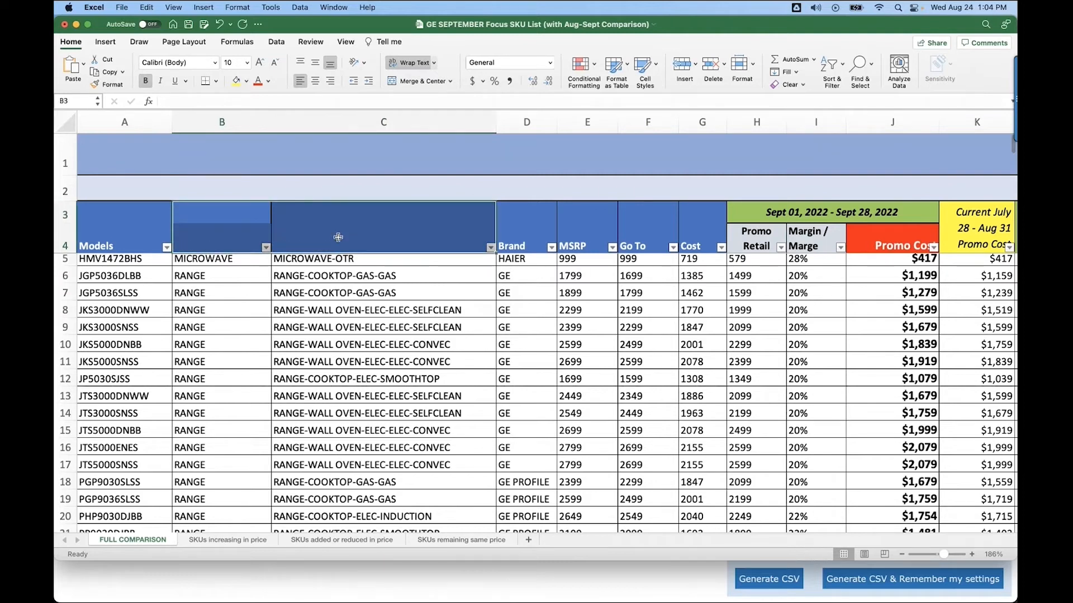
Clear the contents of the Product and Product Class columns down to the last row.
left_click(235, 220)
left_click_drag(236, 221, 295, 485)
key("Delete")
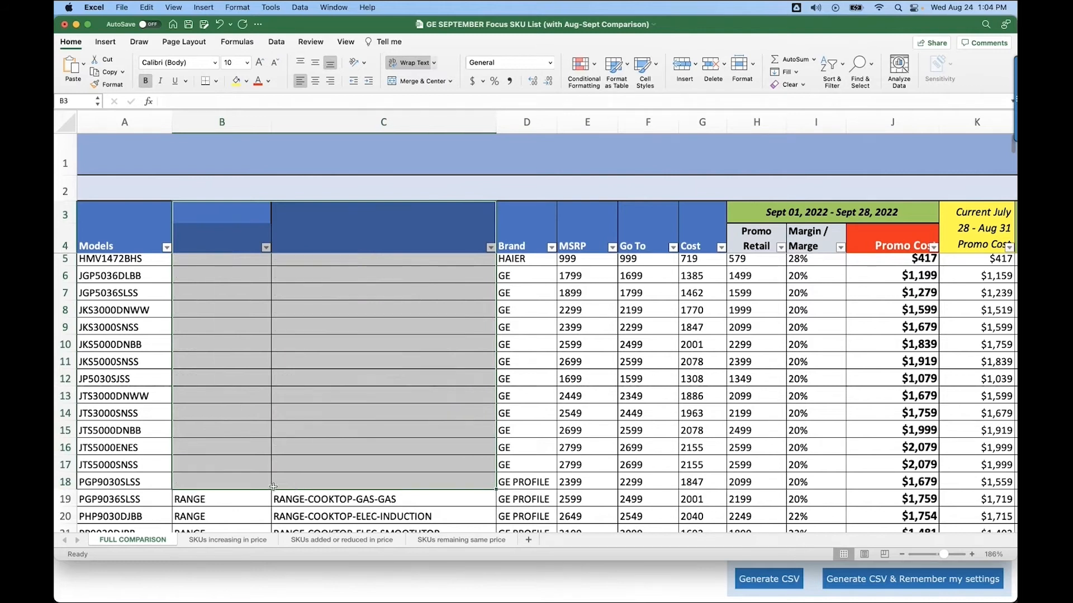
scroll(307, 441, "down", 5)
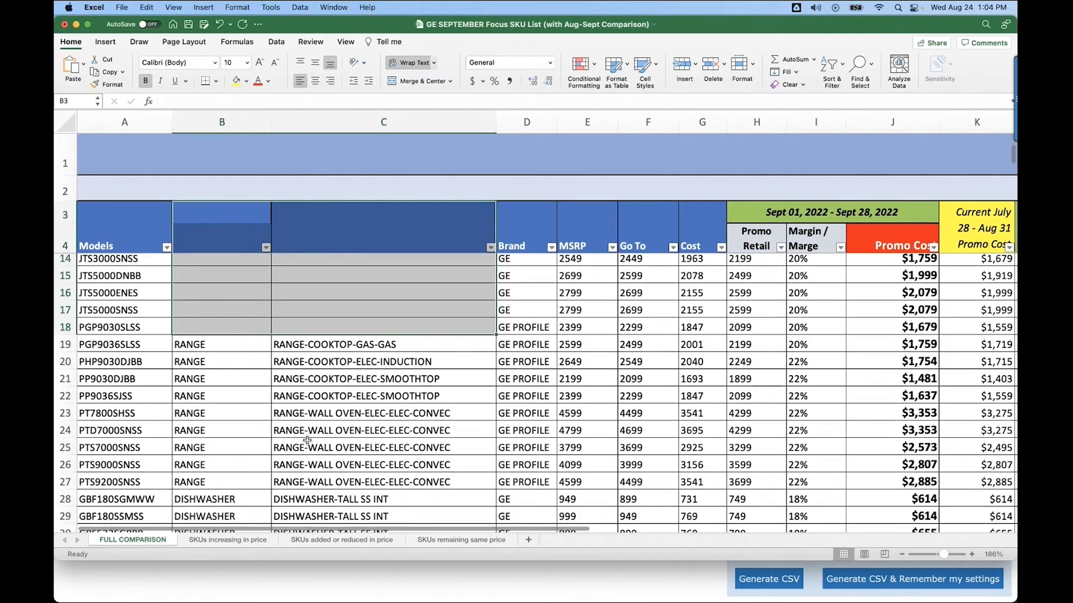
left_click(184, 344)
left_click_drag(185, 344, 300, 497)
key("Delete")
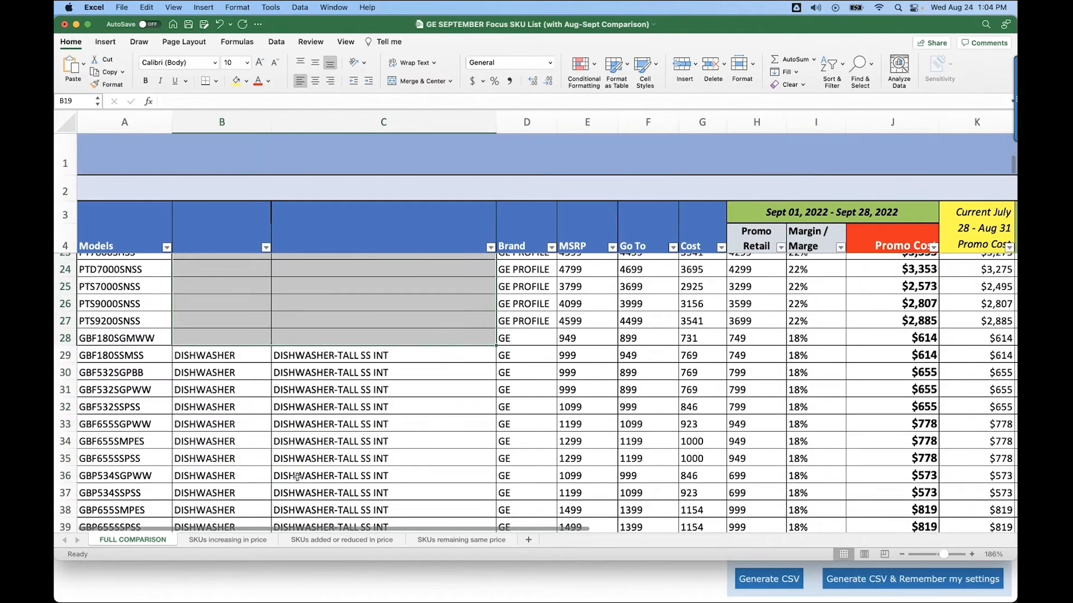
scroll(299, 480, "down", 5)
left_click(181, 355)
left_click_drag(182, 355, 347, 512)
key("Delete")
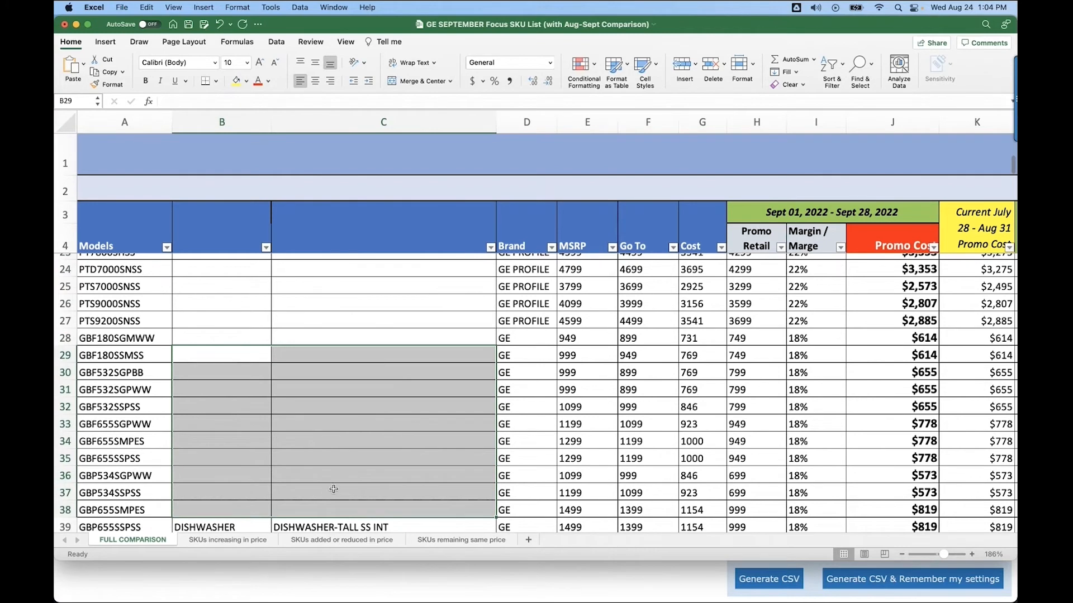
scroll(333, 489, "down", 5)
left_click_drag(182, 336, 303, 475)
key("Delete")
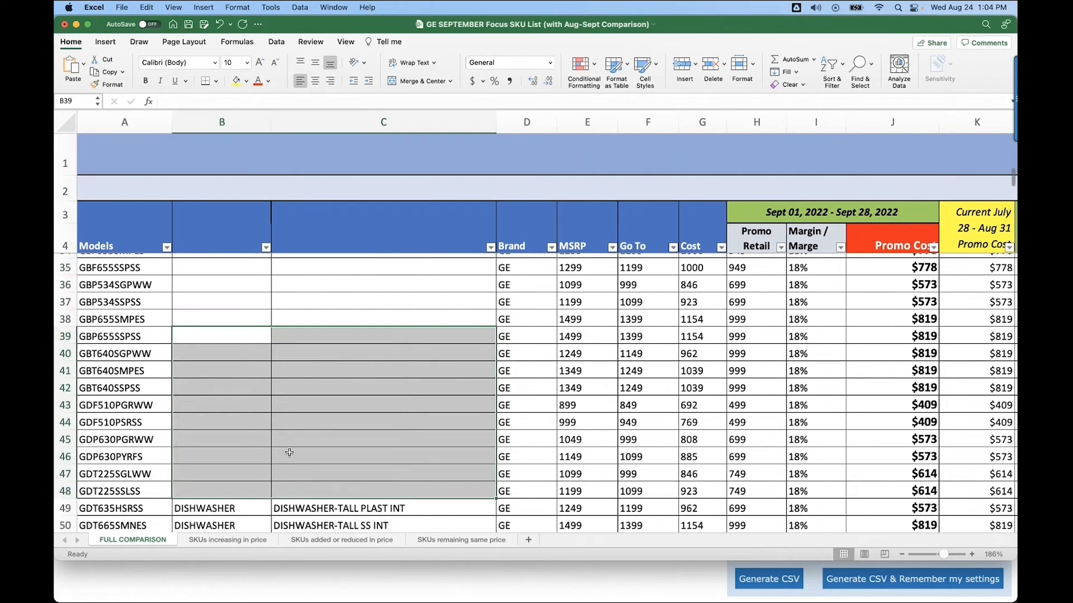
scroll(289, 453, "down", 4)
left_click_drag(179, 351, 346, 342)
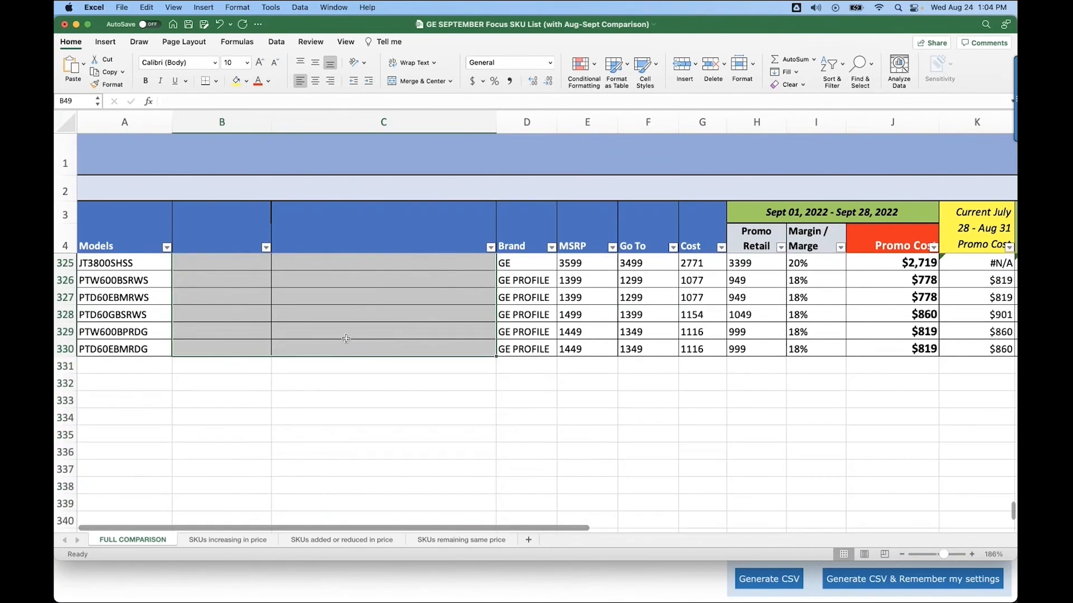
Rename the MSRP column header to Regular Price.
scroll(352, 313, "up", 10)
scroll(361, 284, "up", 20)
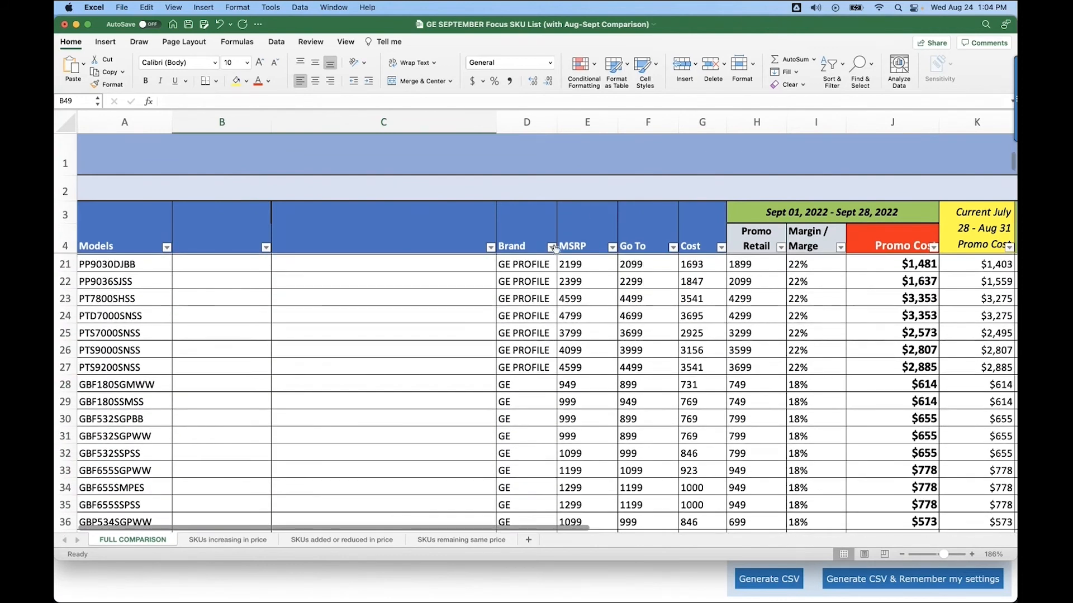
left_click(576, 245)
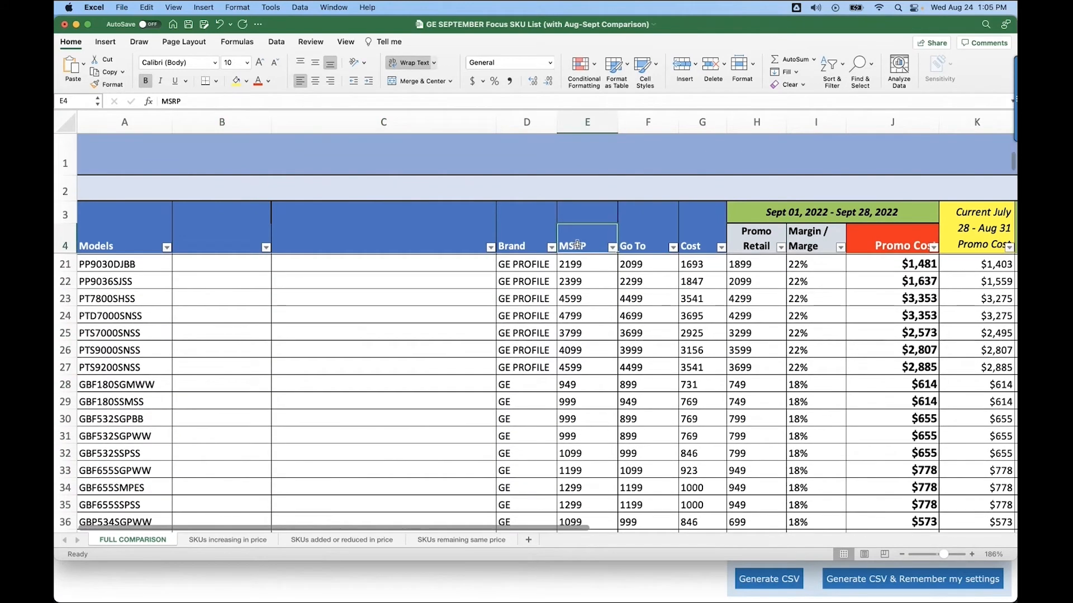
double_click(597, 246)
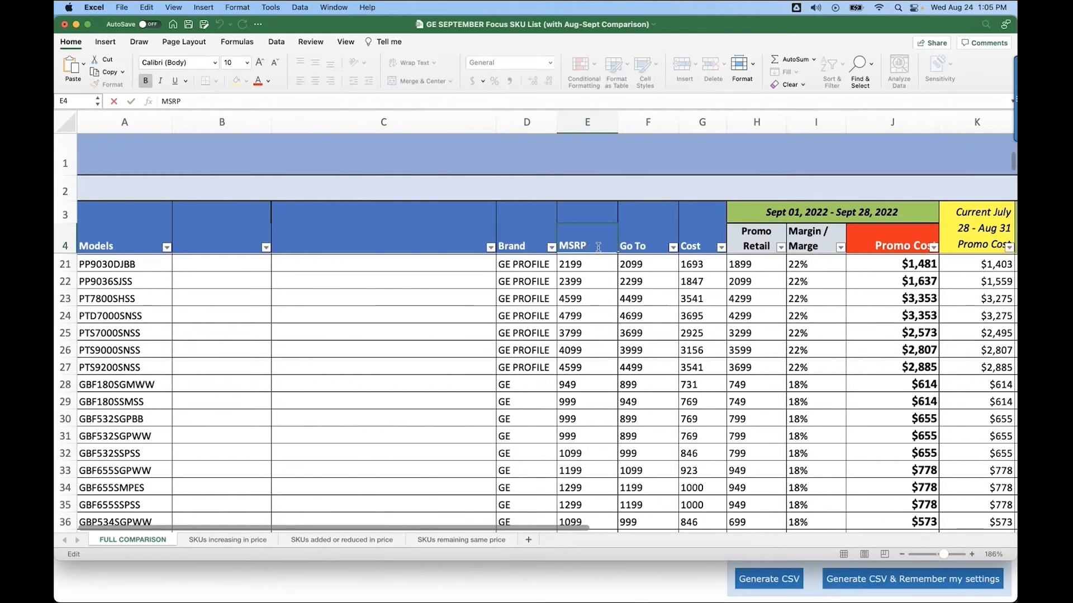
key("BackSpace")
key("BackSpace")
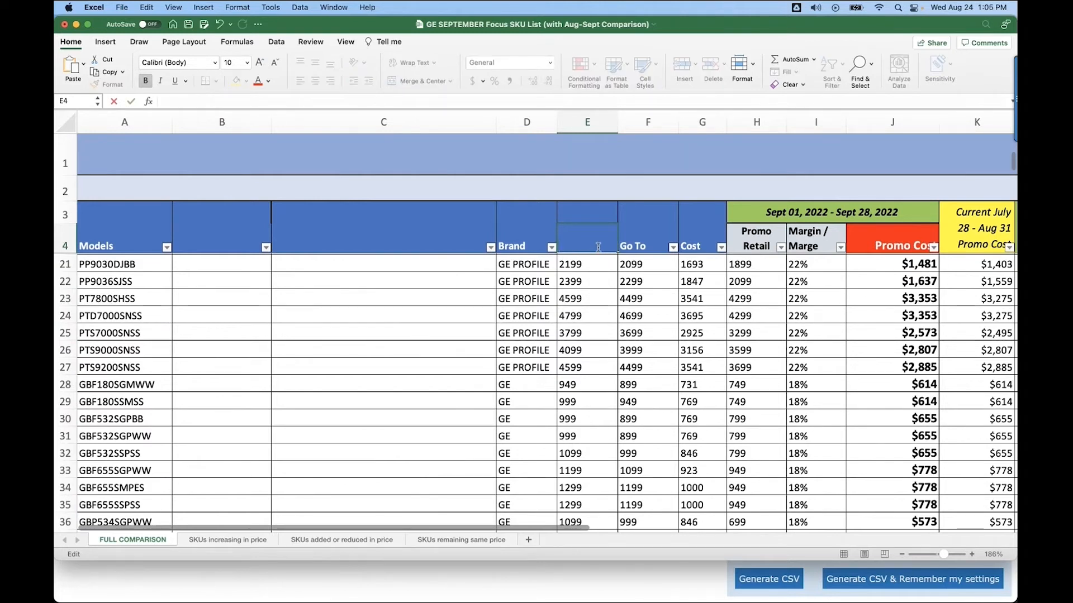
type("Regular Pricw")
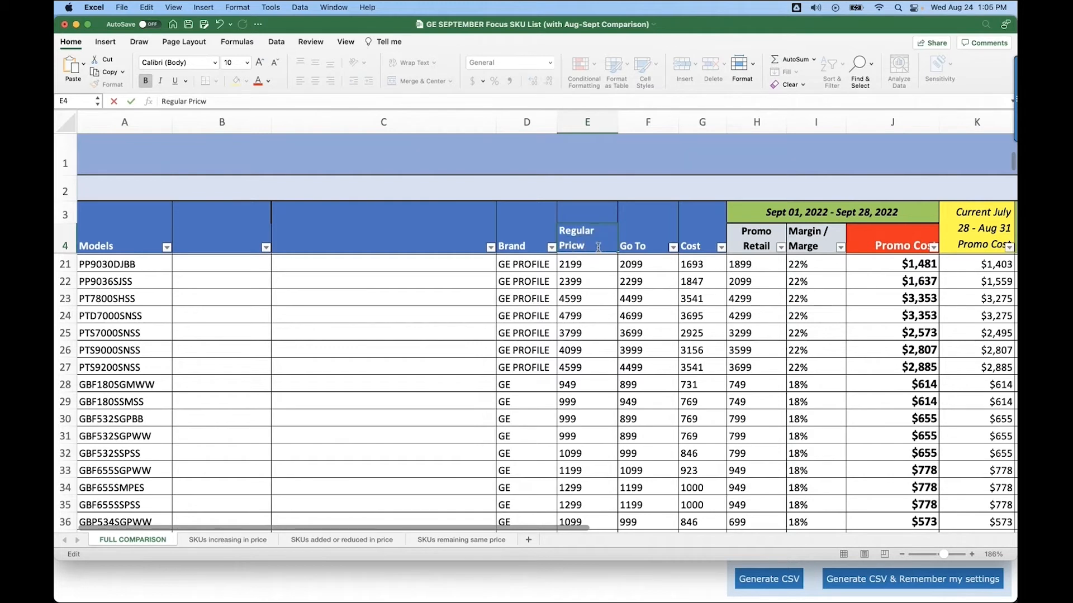
key("BackSpace")
type("e")
Clear the Go To, Cost and promotional pricing columns, including their headers, down to the last row.
left_click_drag(649, 219, 692, 504)
key("Delete")
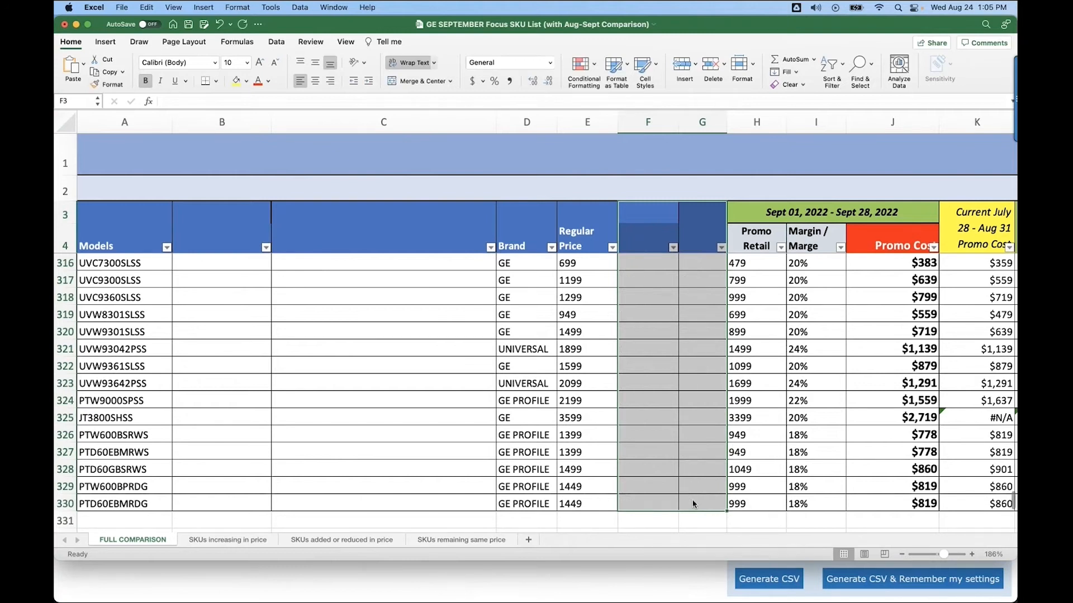
left_click(746, 208)
left_click_drag(738, 209, 1000, 292)
key("Delete")
scroll(638, 400, "up", 2)
scroll(639, 400, "up", 20)
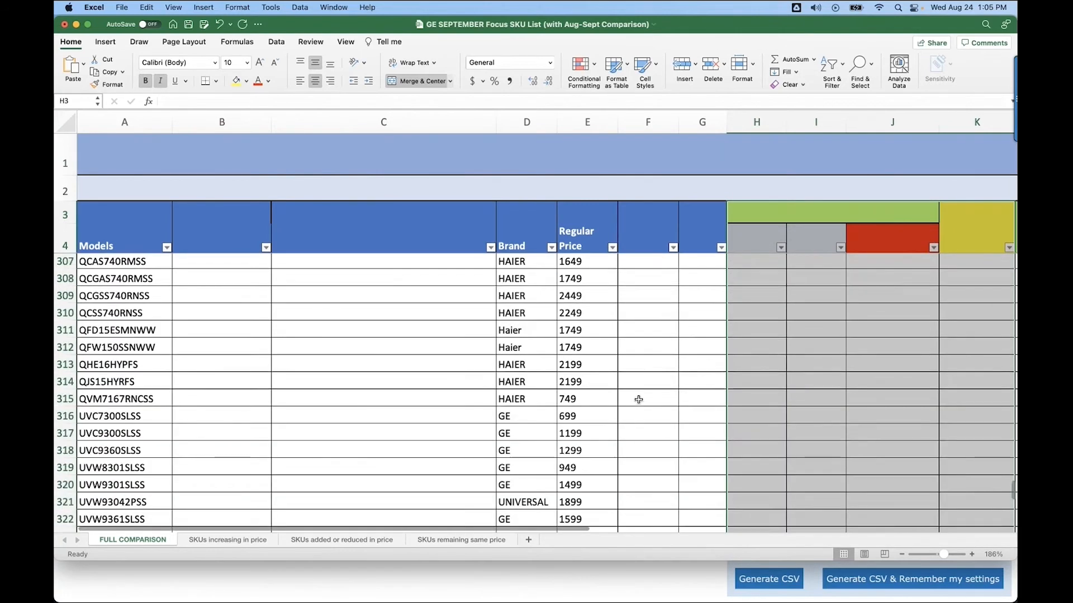
Save the workbook in Downloads as GEExample and close it.
scroll(639, 399, "up", 20)
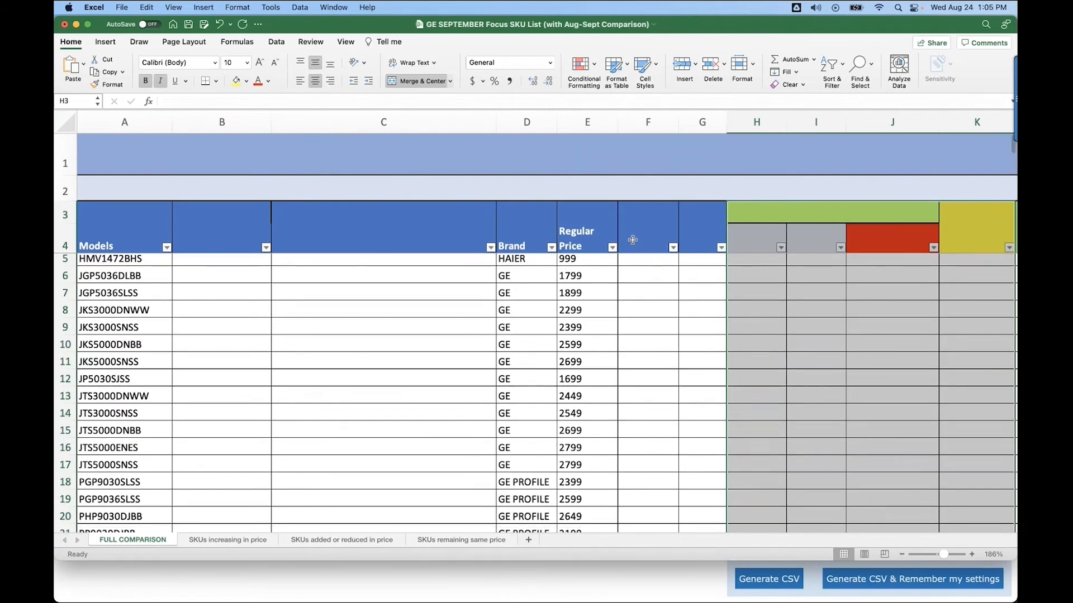
left_click(632, 240)
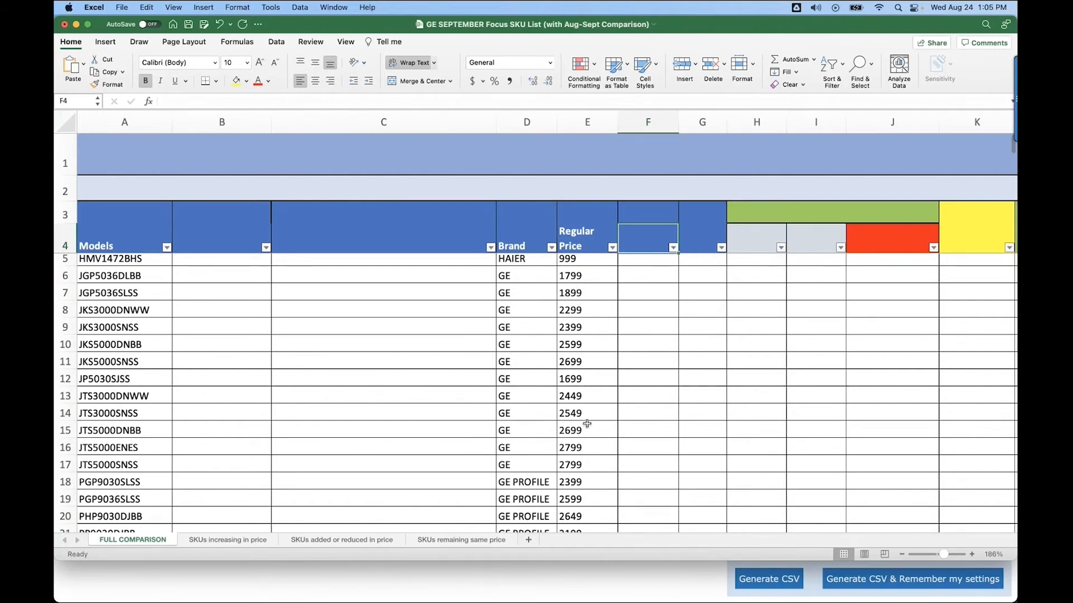
scroll(581, 430, "down", 5)
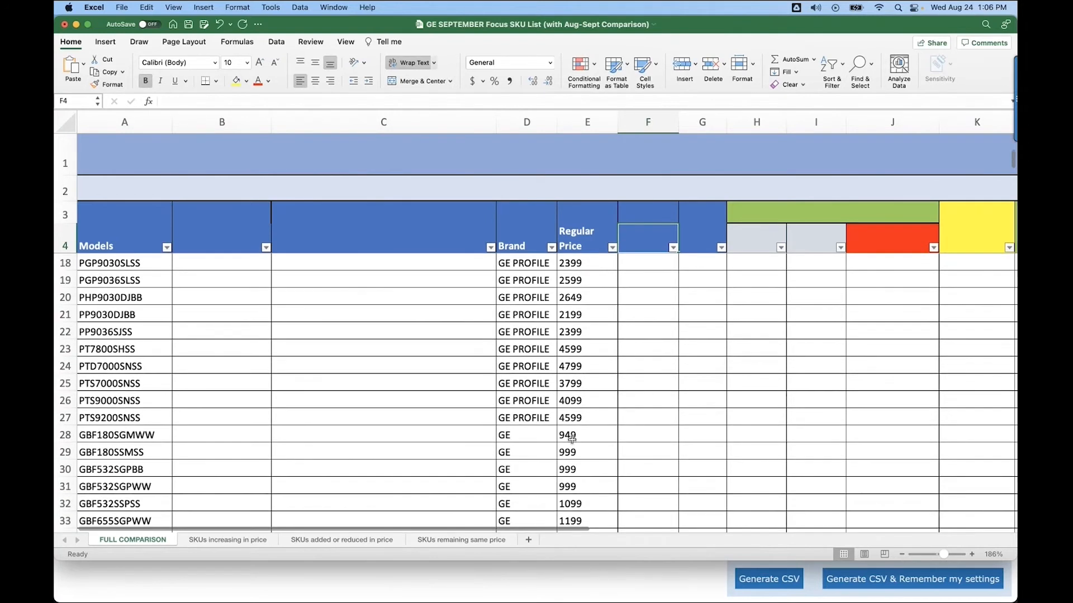
scroll(571, 438, "up", 5)
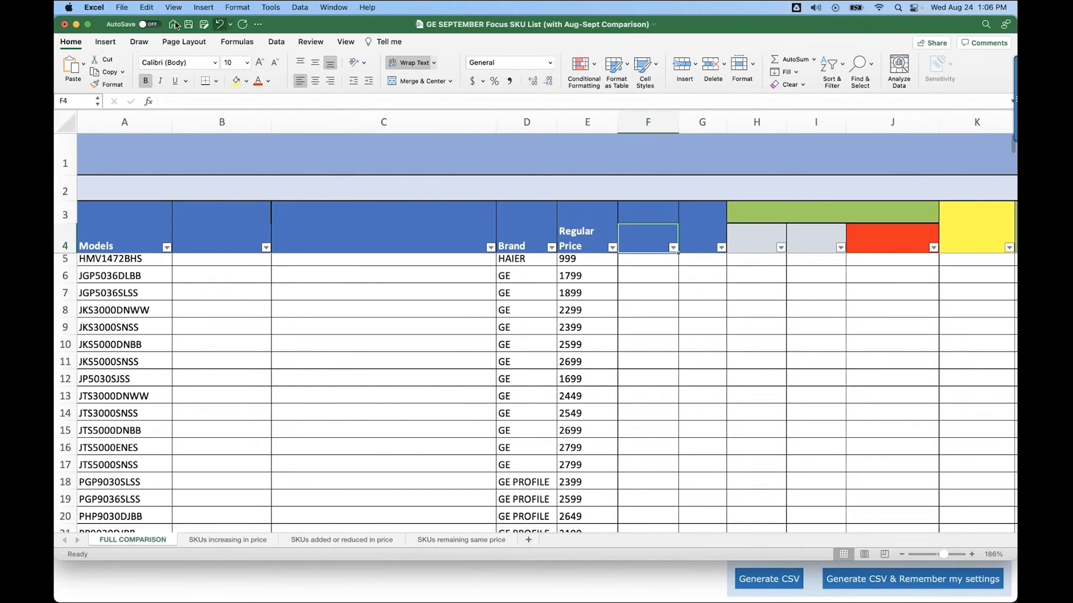
left_click(123, 8)
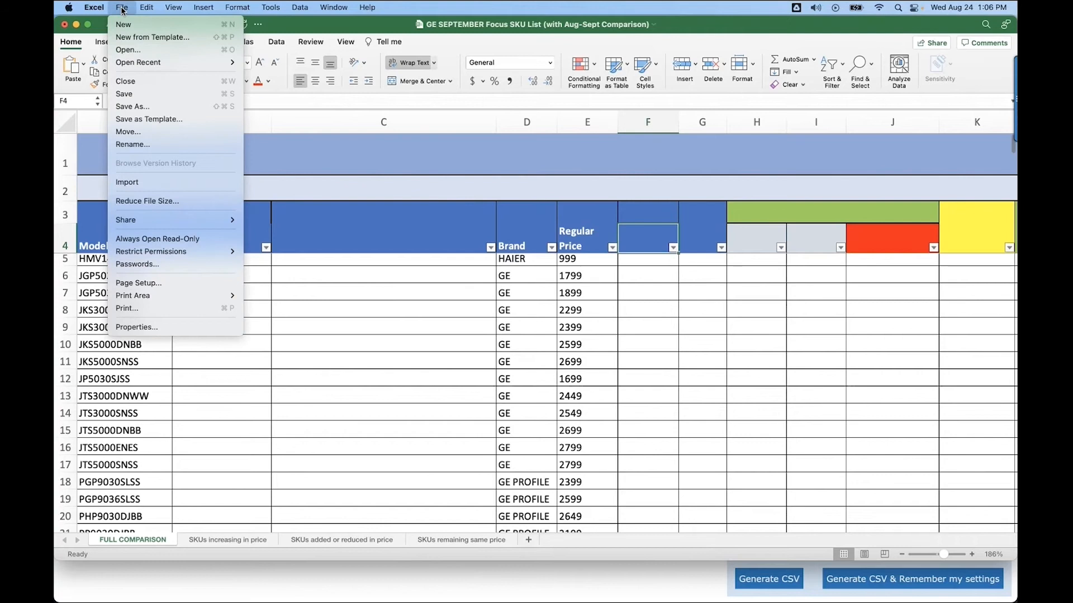
left_click(127, 107)
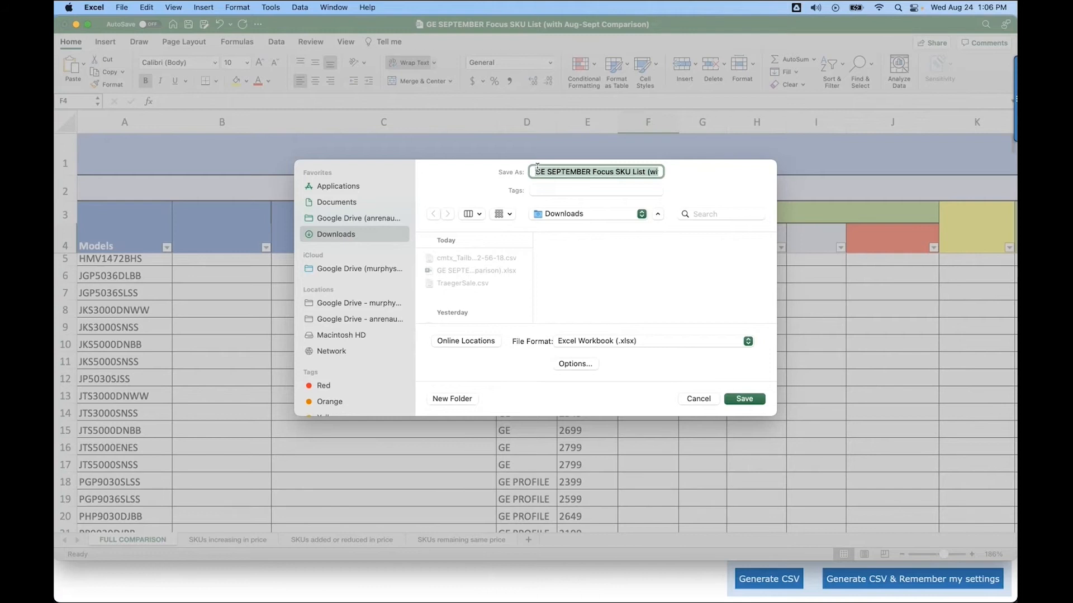
type("GE")
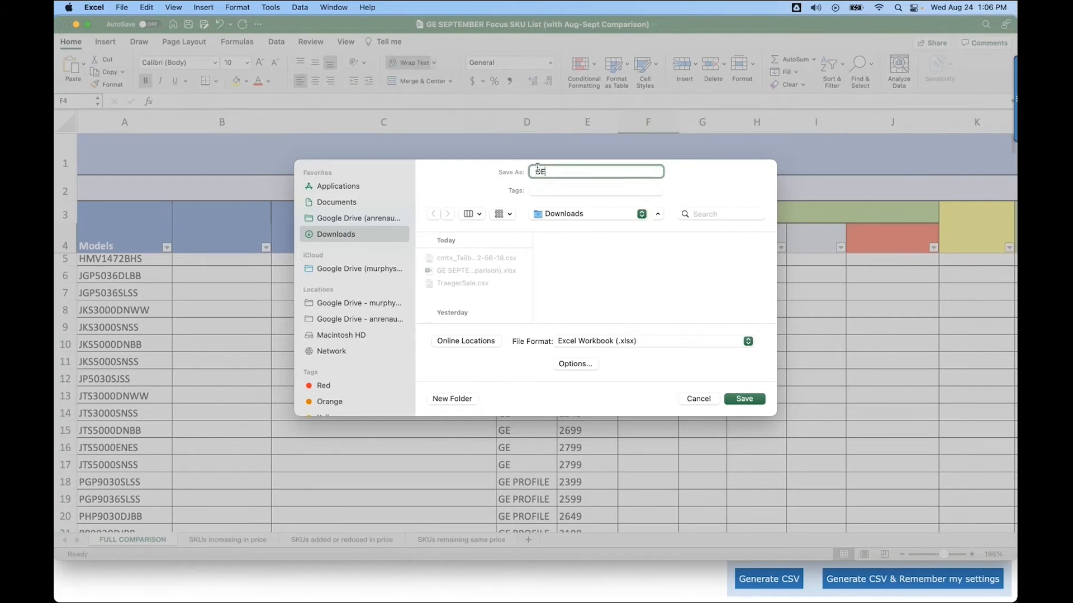
type("Example")
left_click(744, 399)
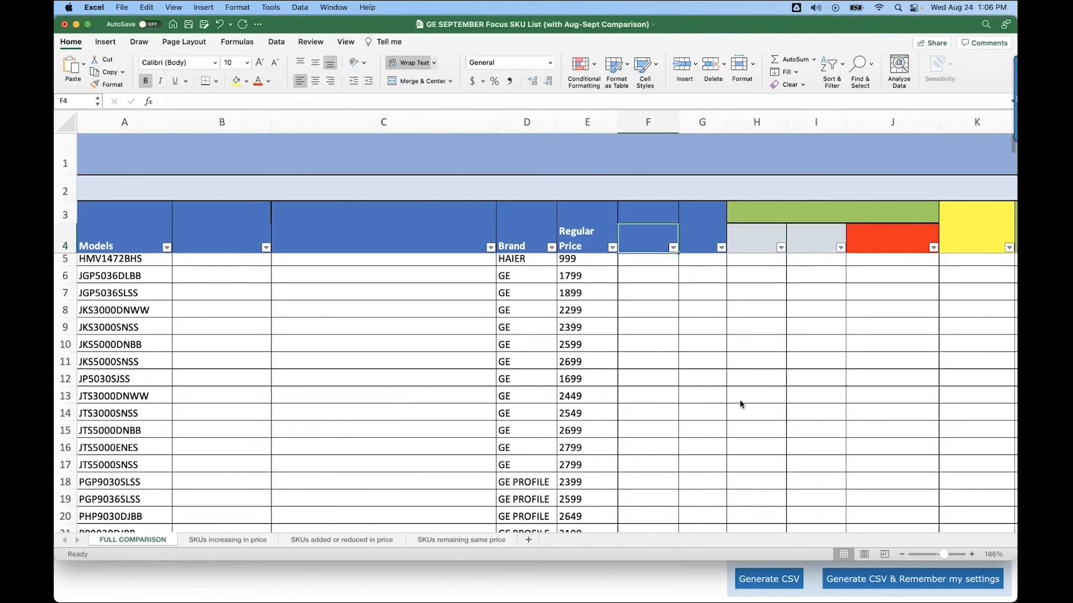
left_click(64, 24)
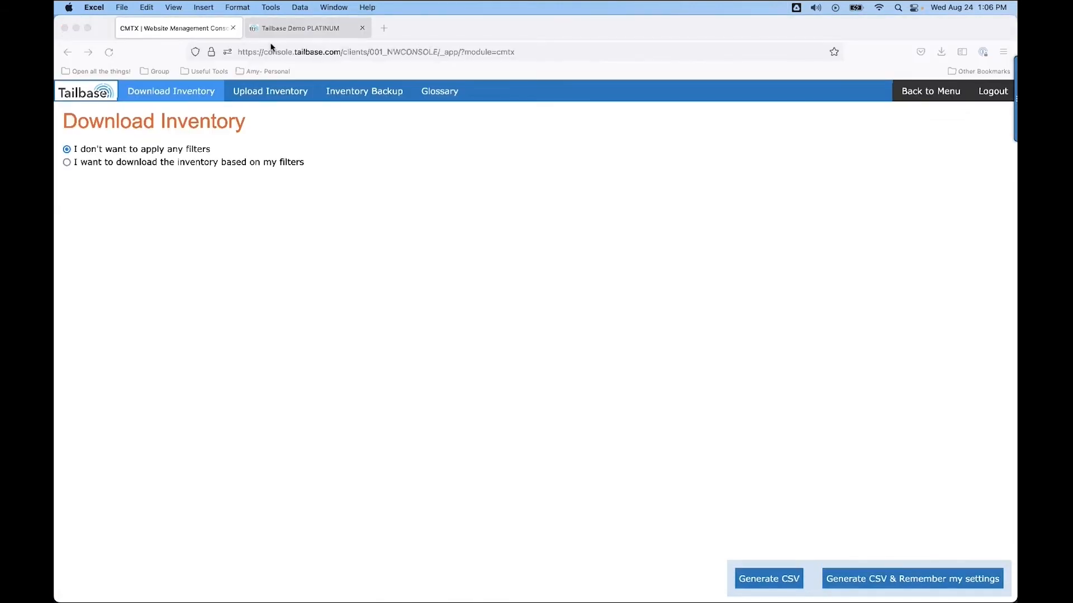
Try to upload GEExample.xlsx through Upload Inventory and check the changes, then go back.
left_click(270, 95)
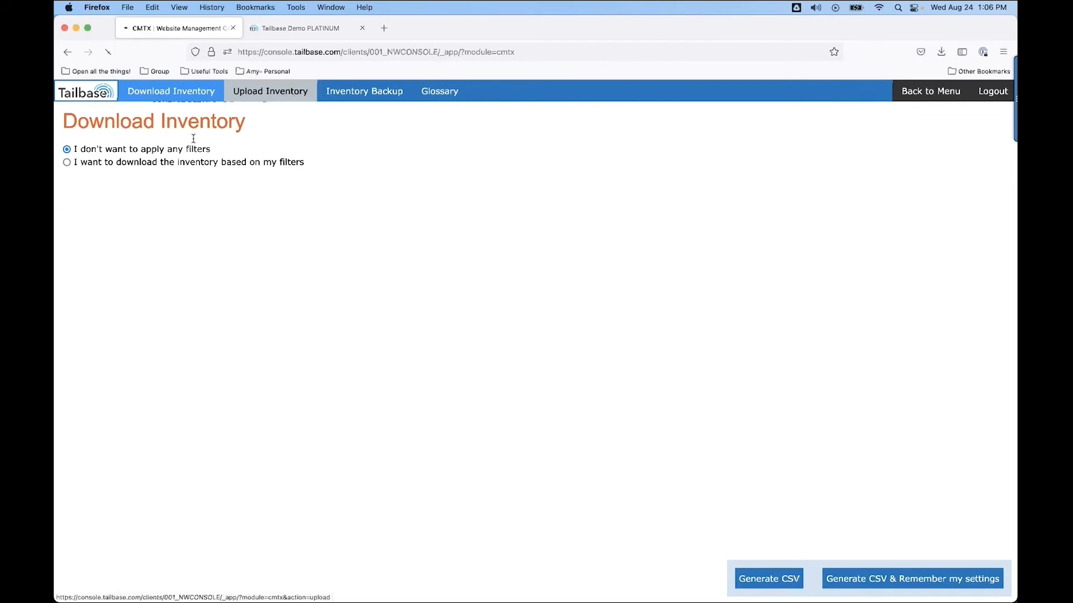
left_click(133, 152)
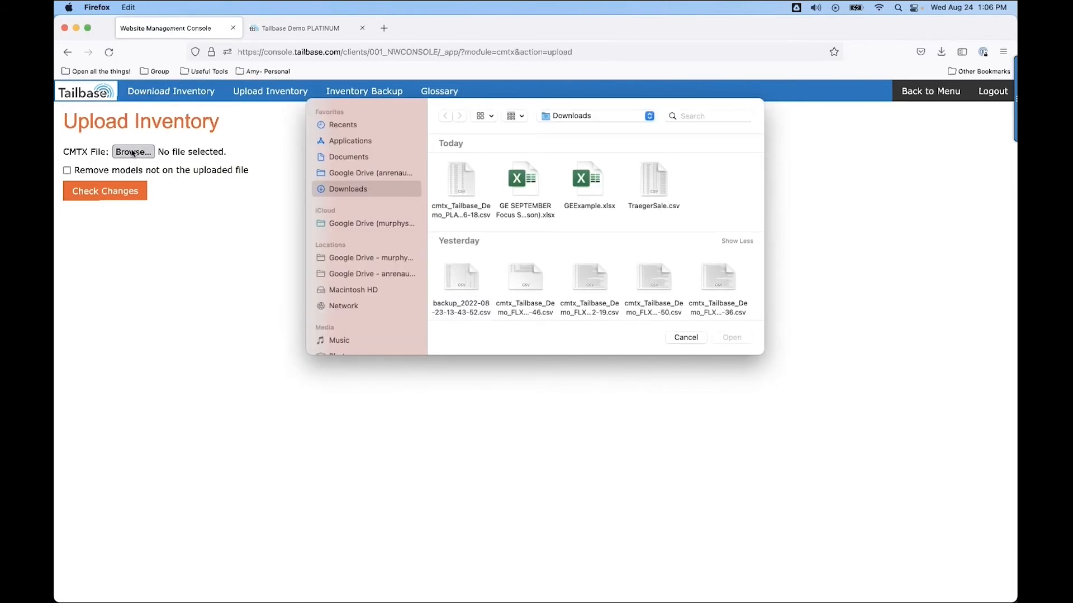
double_click(594, 185)
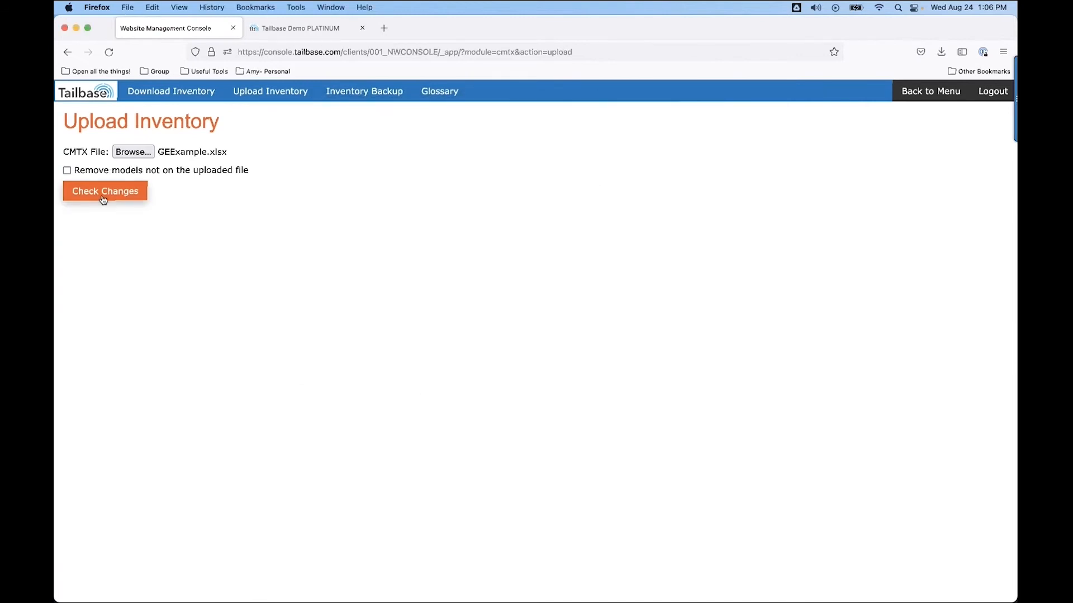
left_click(103, 193)
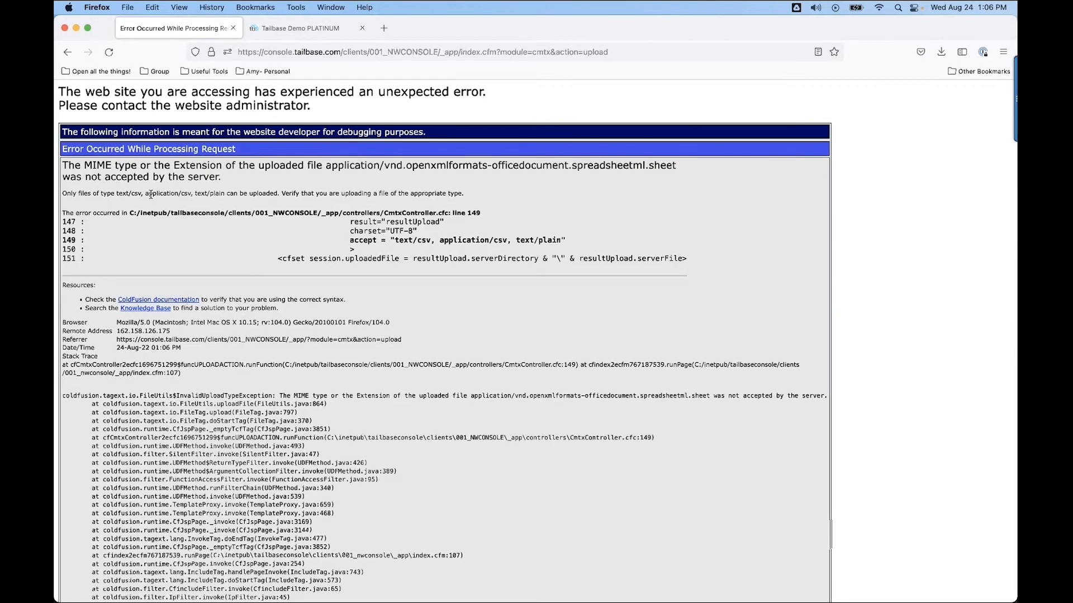
left_click(67, 52)
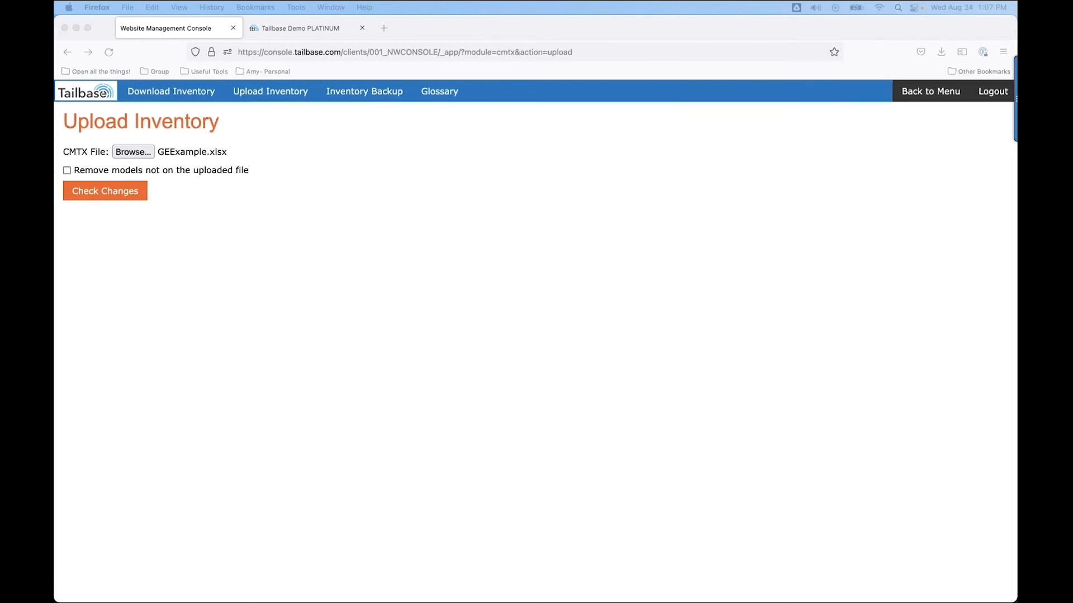
Review the inventory Glossary and the filtered download inventory options.
left_click(439, 91)
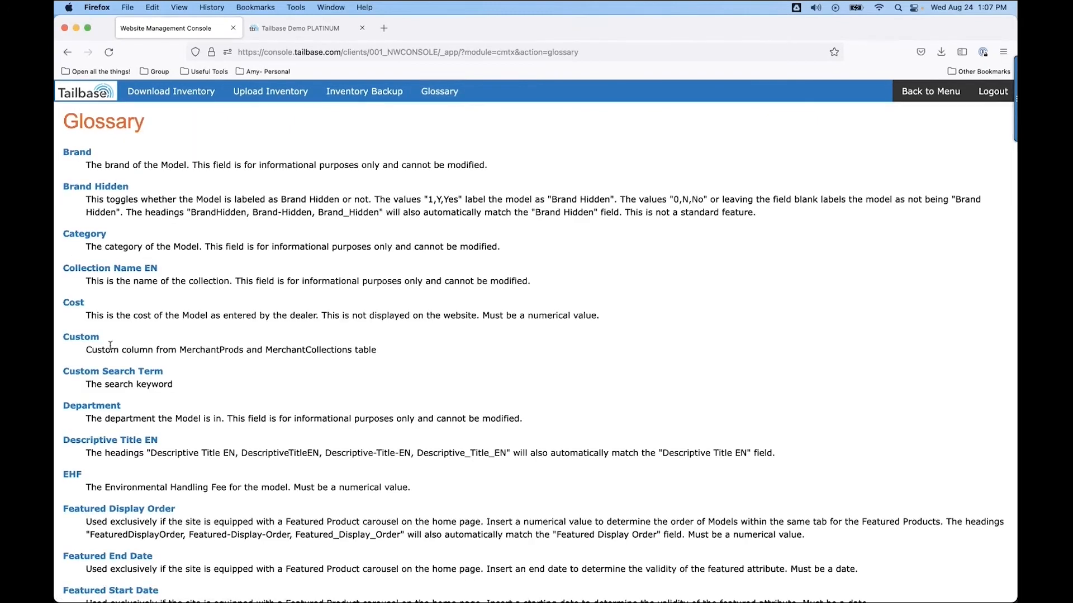
left_click(157, 95)
left_click(67, 163)
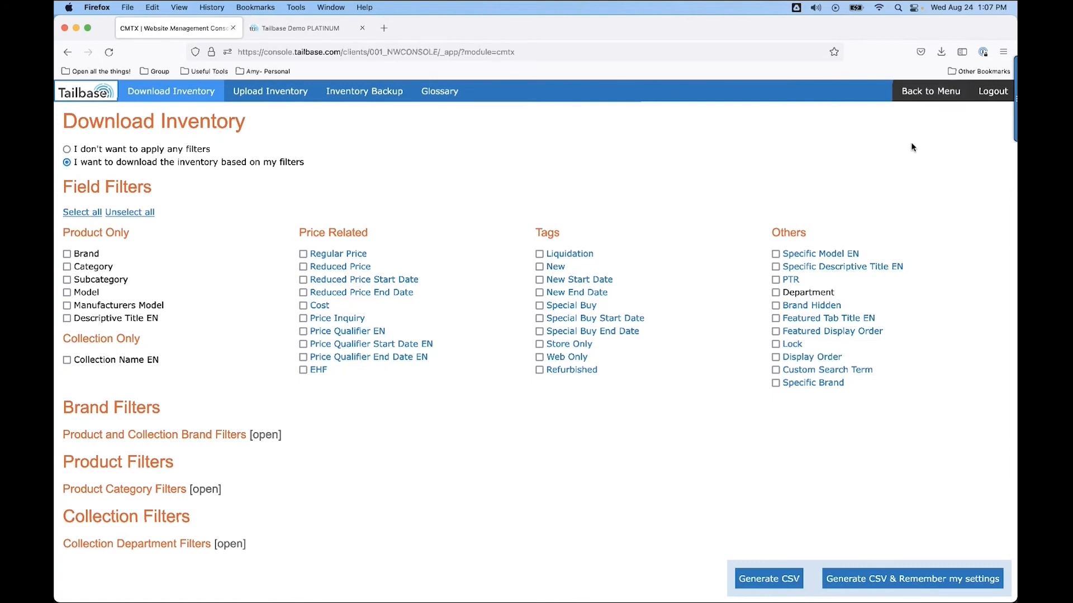
Open TraegerSale.csv from the downloads and clear the Price Qualifier EN text from every product row.
left_click(942, 53)
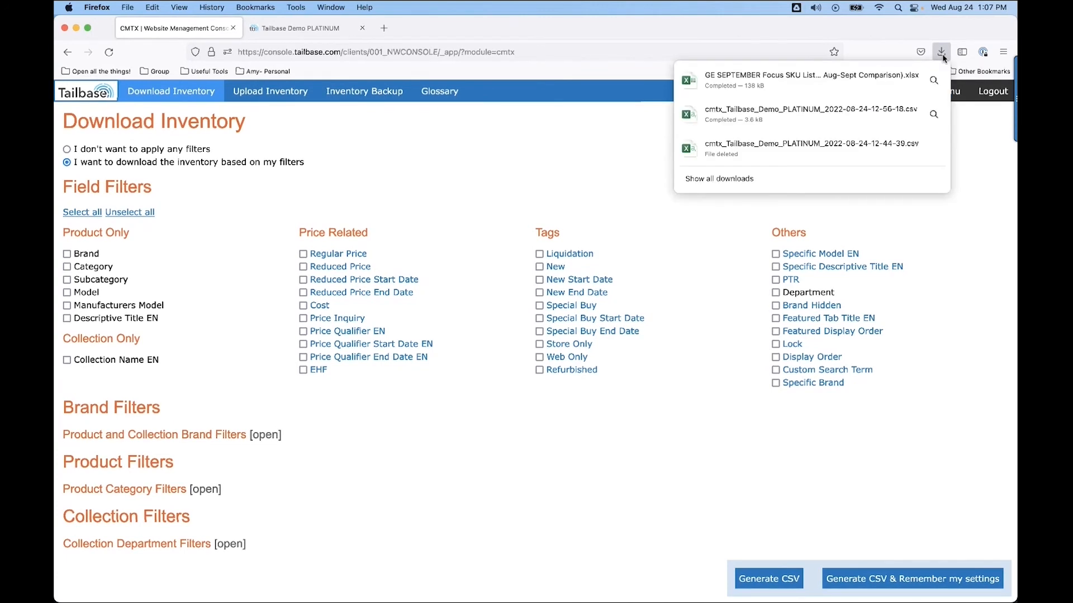
left_click(726, 179)
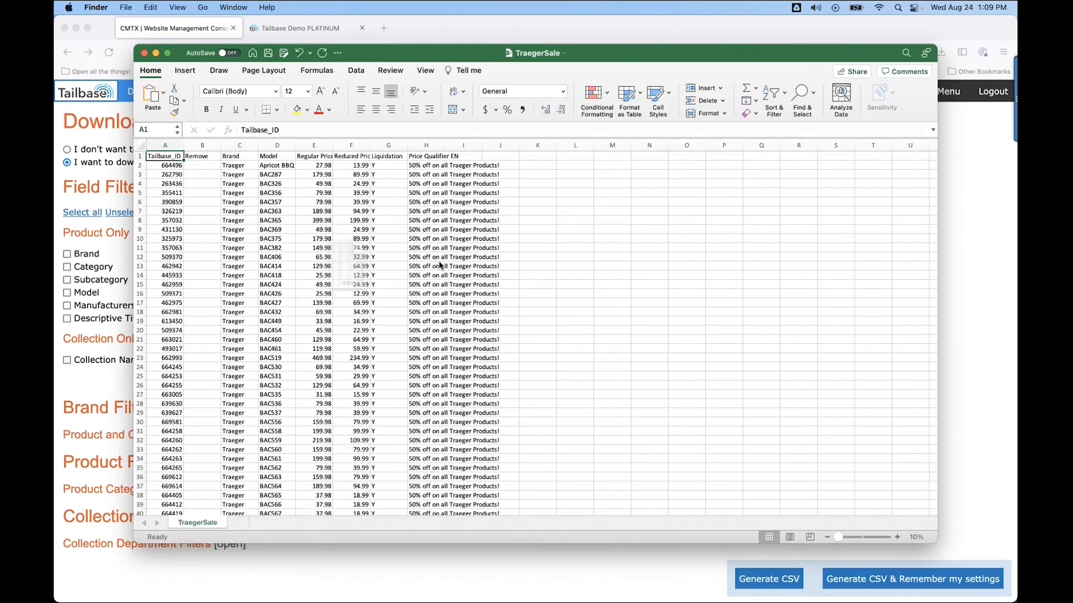
left_click_drag(464, 421, 491, 514)
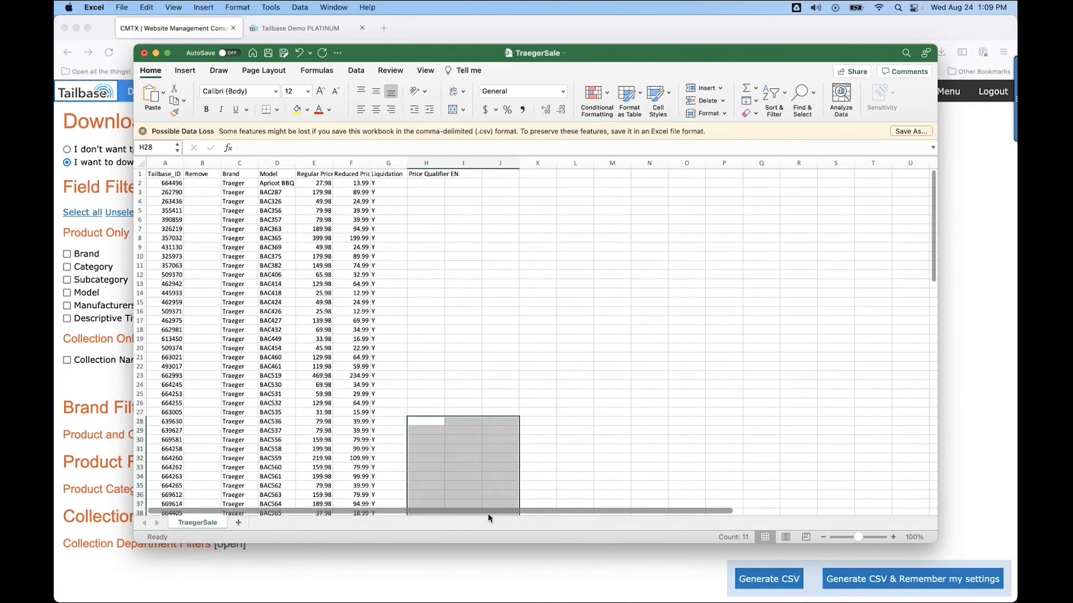
scroll(515, 447, "down", 10)
scroll(513, 453, "up", 3)
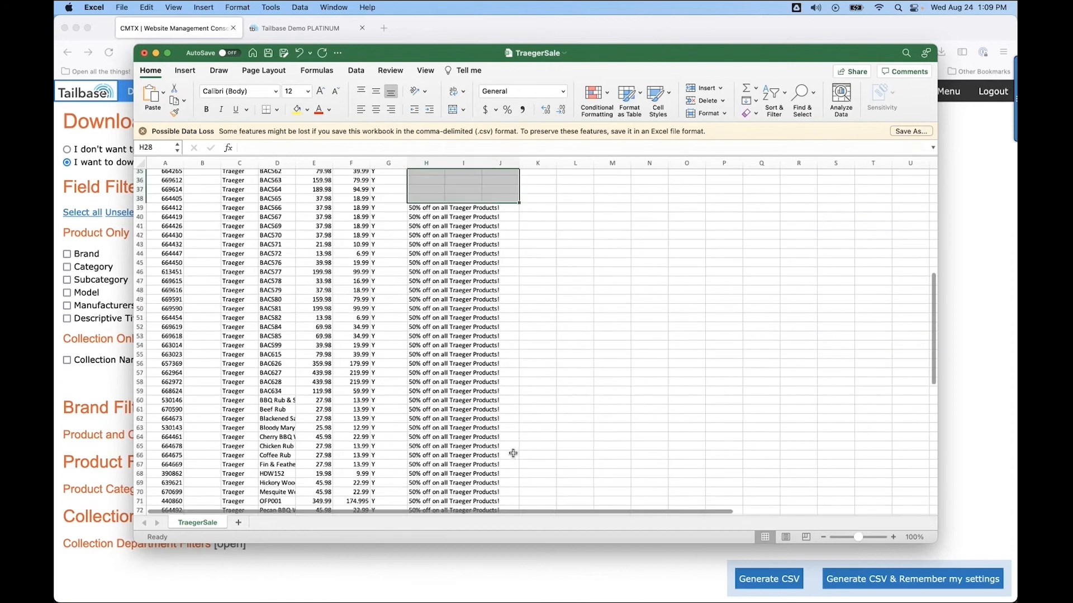
left_click_drag(413, 208, 484, 492)
key("Delete")
scroll(505, 434, "down", 8)
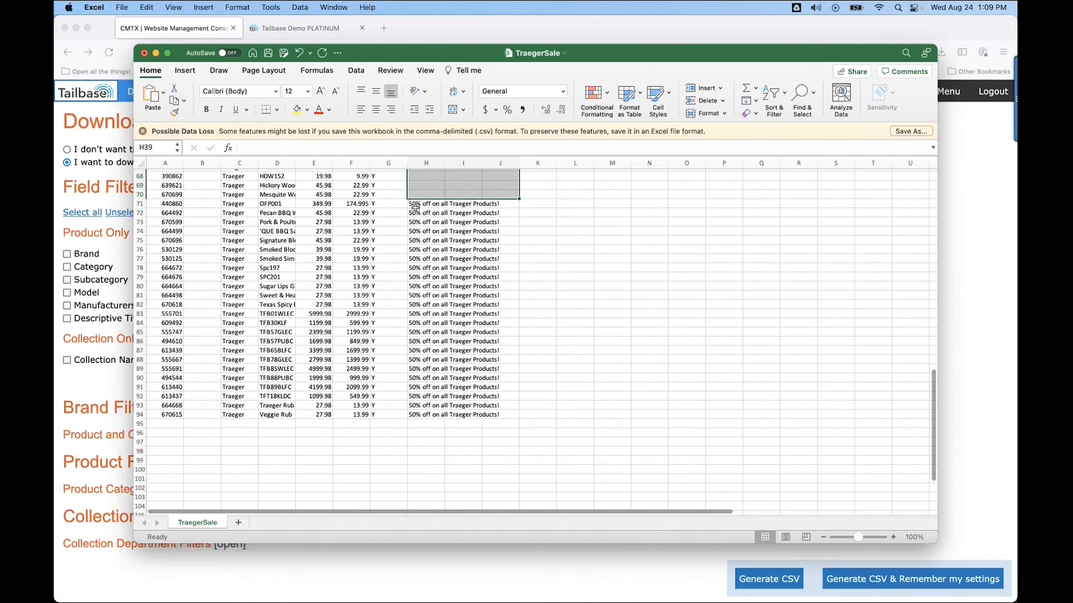
left_click_drag(414, 205, 491, 415)
key("Delete")
scroll(371, 306, "up", 20)
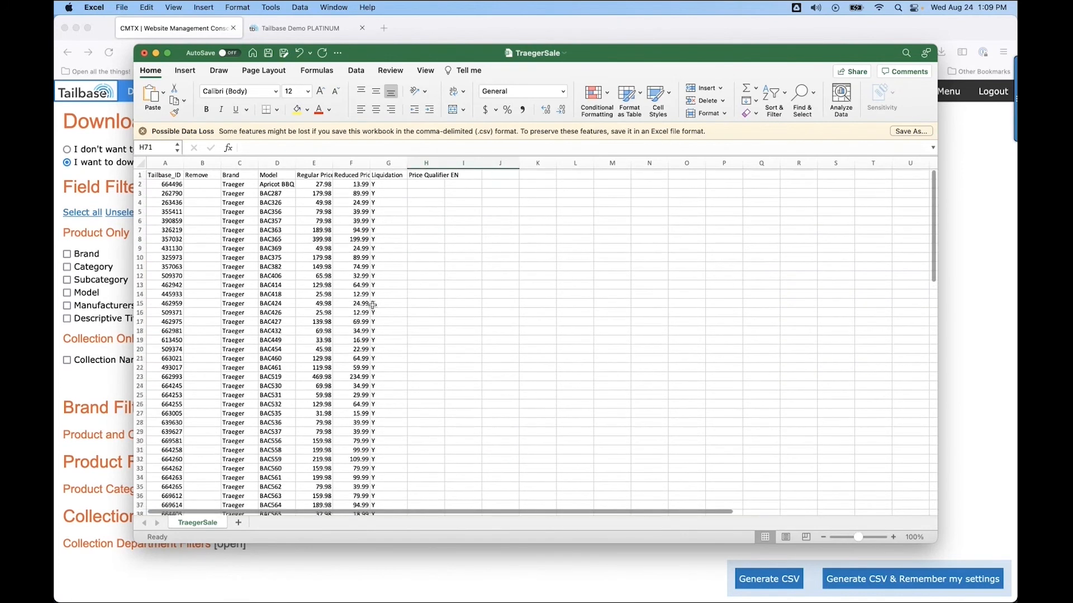
Clear the Liquidation flags from all product rows.
left_click_drag(374, 183, 389, 495)
key("Delete")
scroll(376, 416, "up", 15)
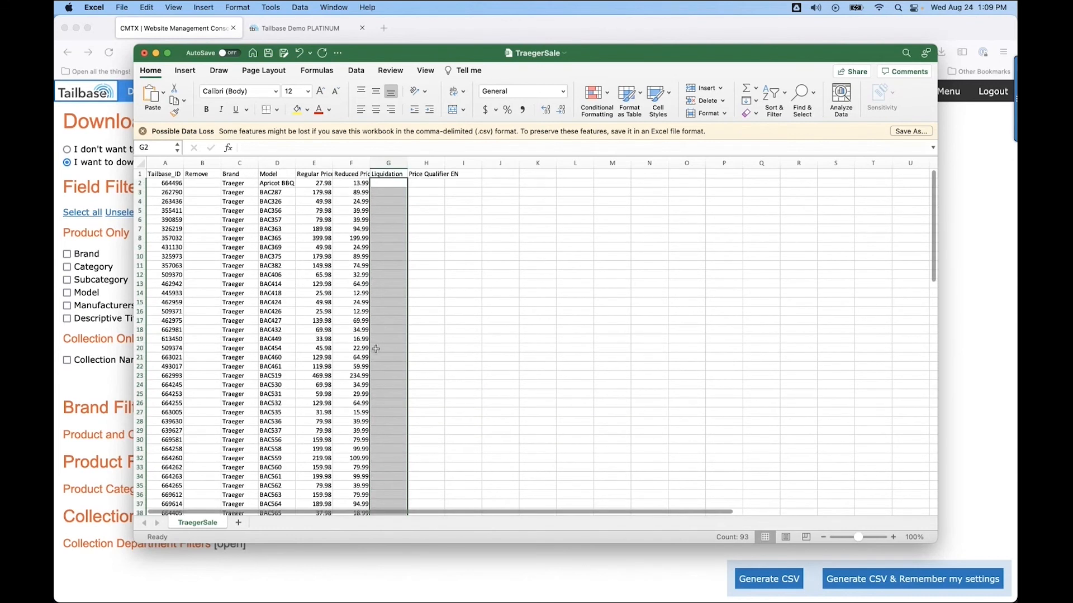
Clear the reduced price column and retitle its header Rewduced Price.
left_click(352, 183)
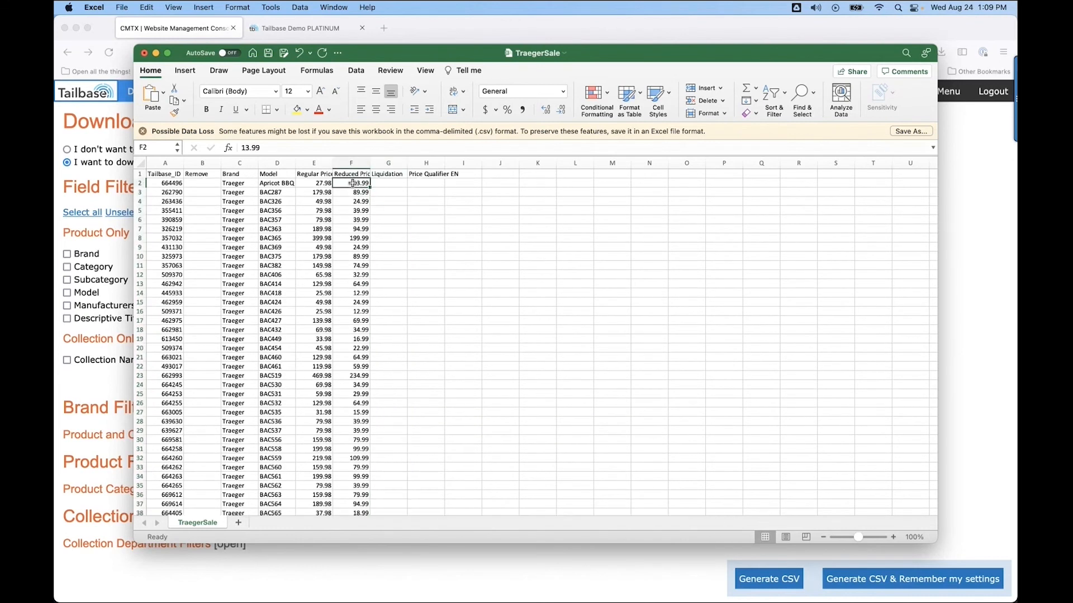
left_click(362, 163)
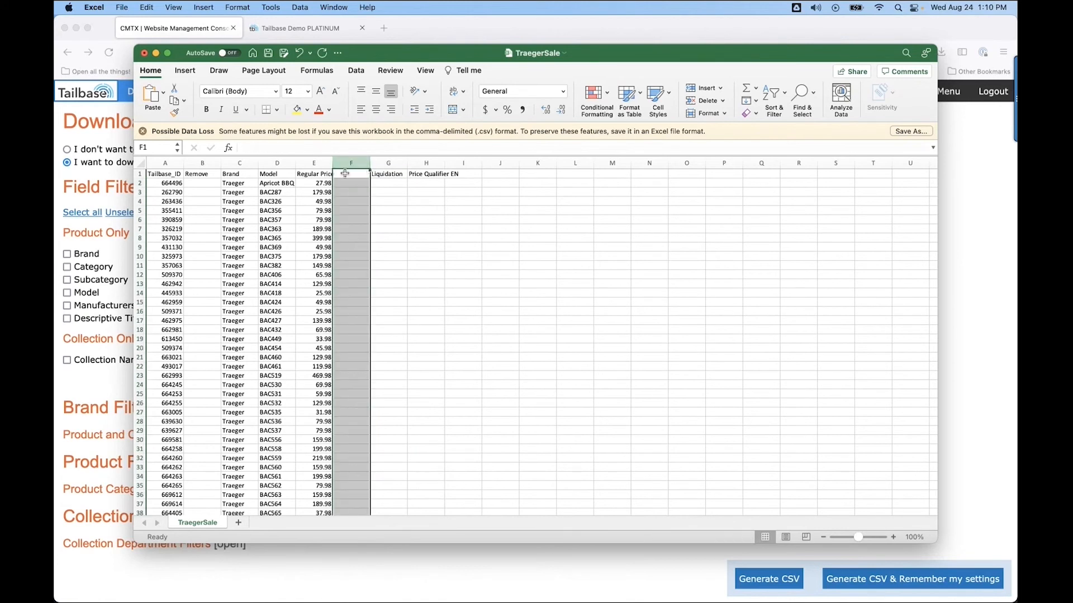
double_click(344, 174)
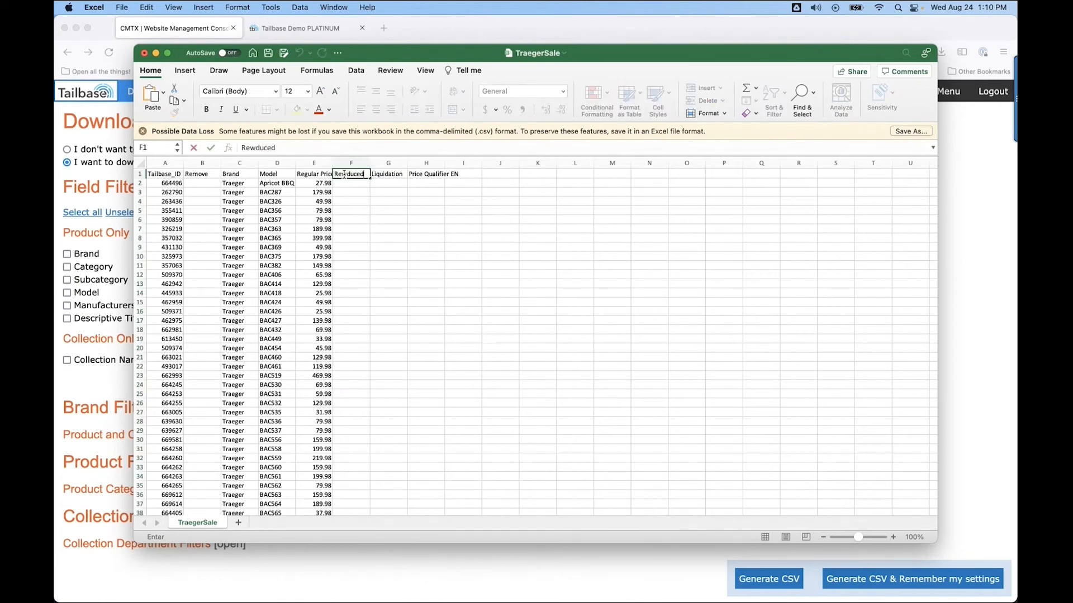
type("Price")
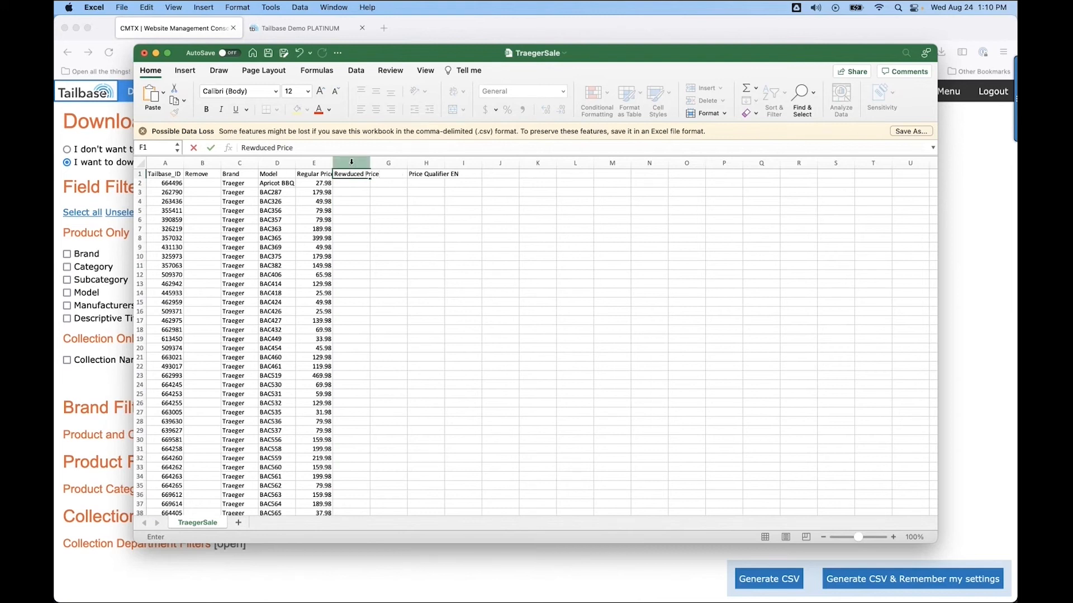
left_click(357, 162)
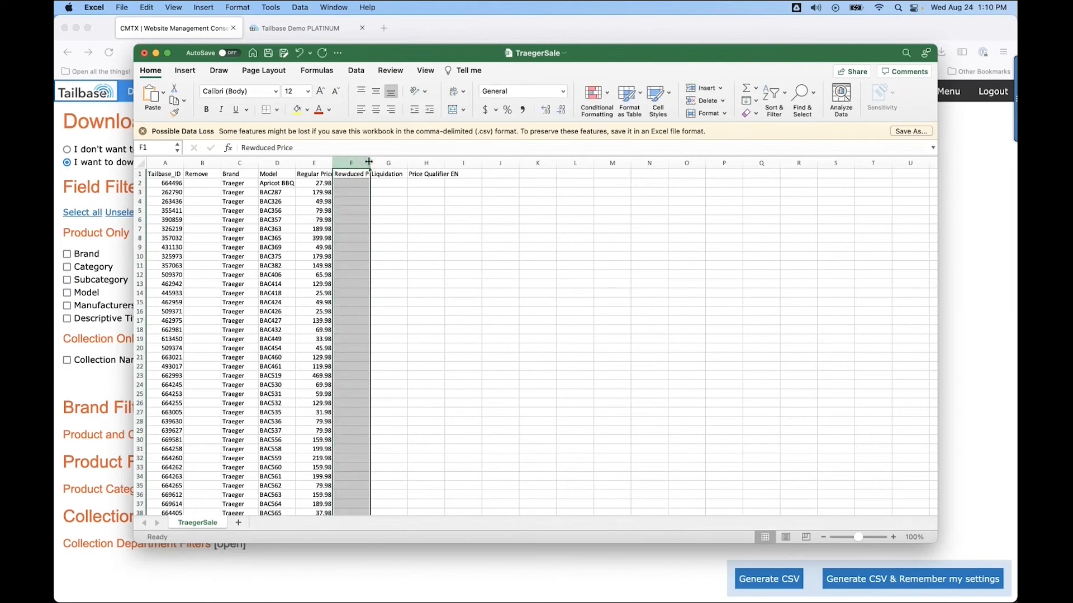
Widen the reduced price column and correct its header to Reduced Price.
left_click_drag(369, 162, 390, 161)
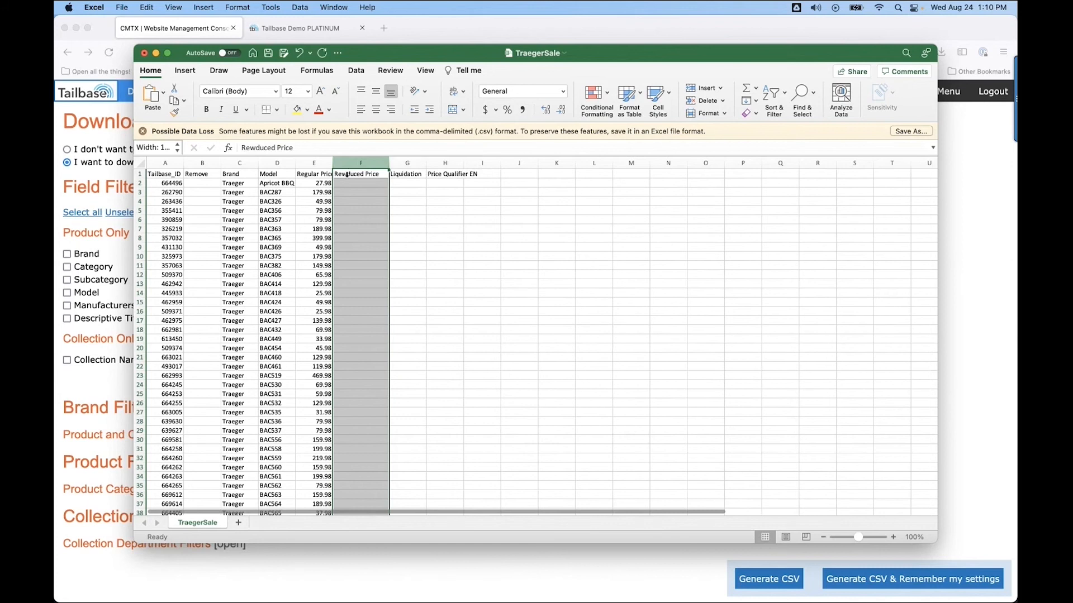
left_click(345, 176)
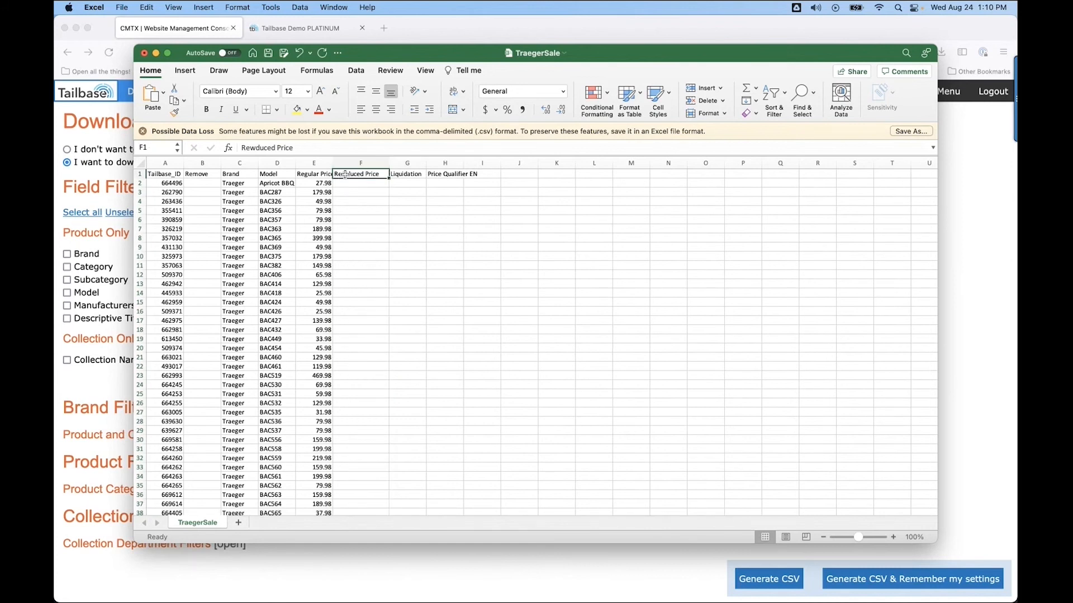
double_click(347, 174)
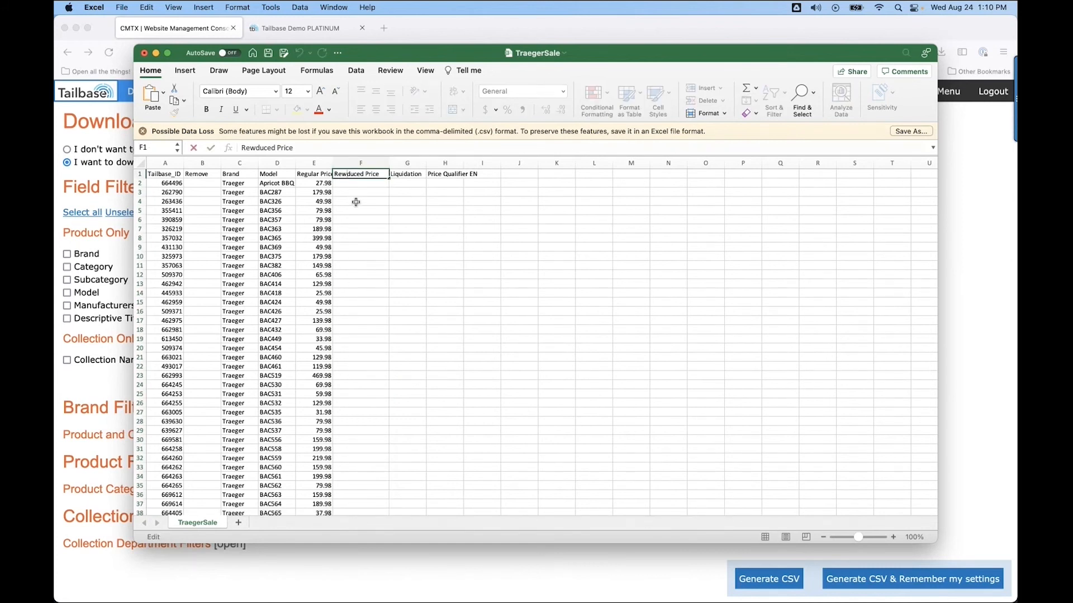
key("BackSpace")
Enter REMOVE in the Remove column for models BAC357, BAC424, BAC536, BAC561 and BAC454.
left_click(191, 220)
type("RE")
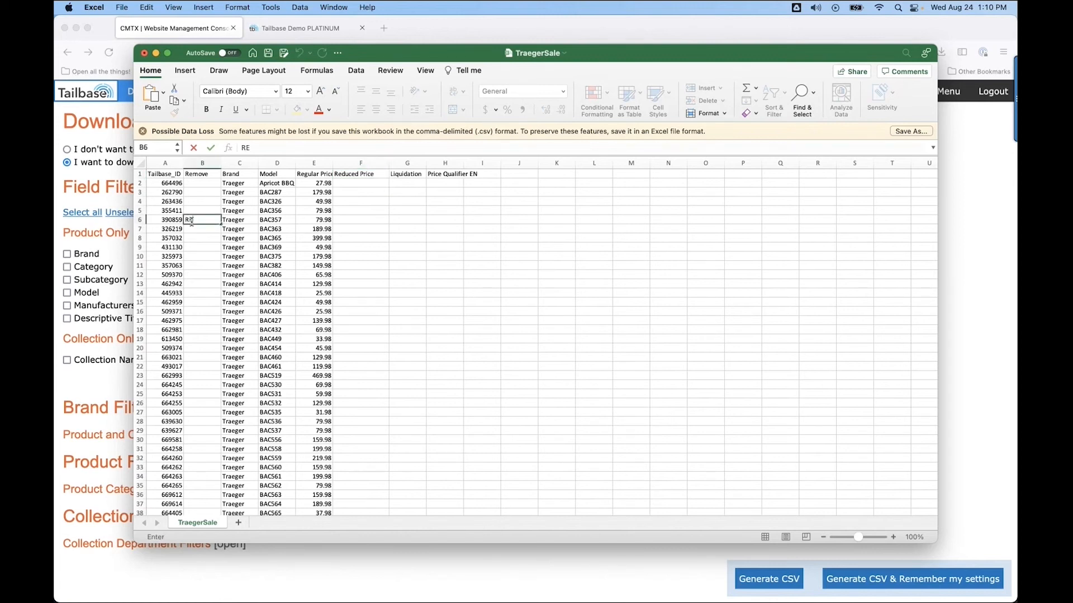
type("MOVE")
left_click(197, 302)
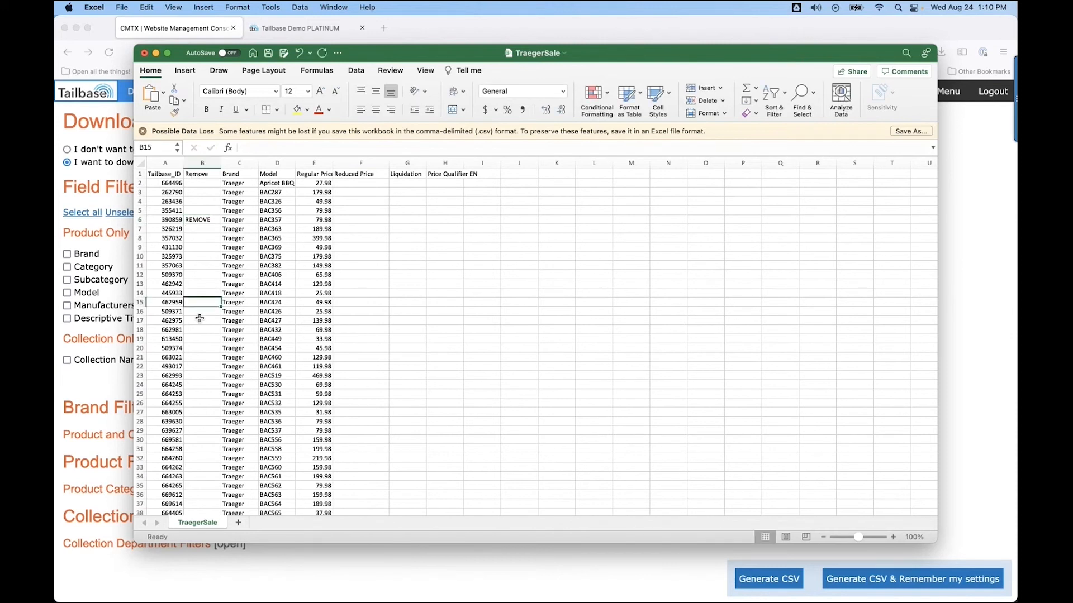
type("REMOVE")
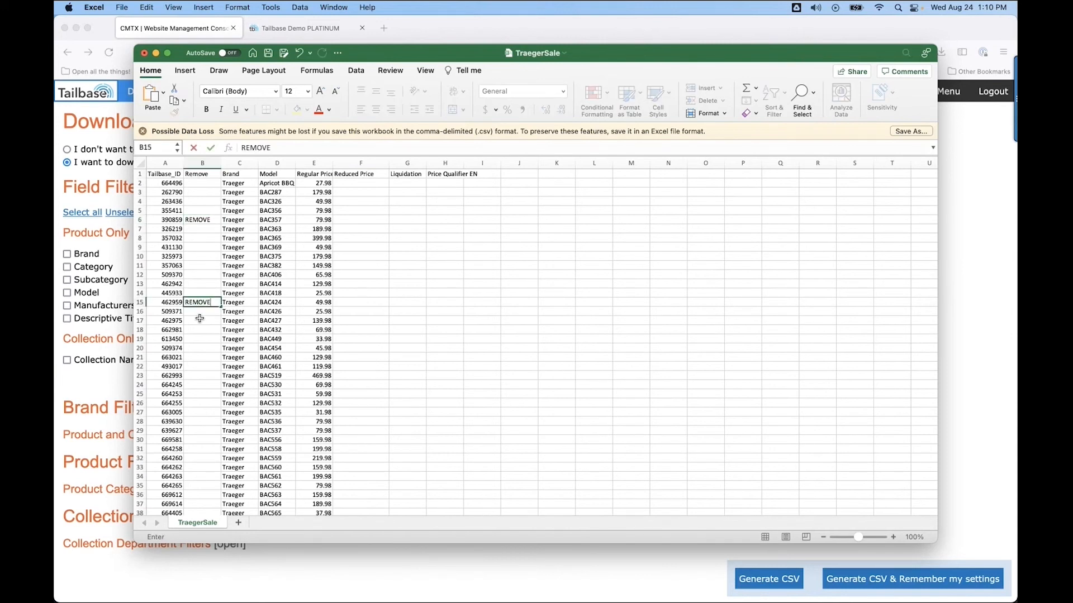
left_click(197, 421)
type("REMOVE")
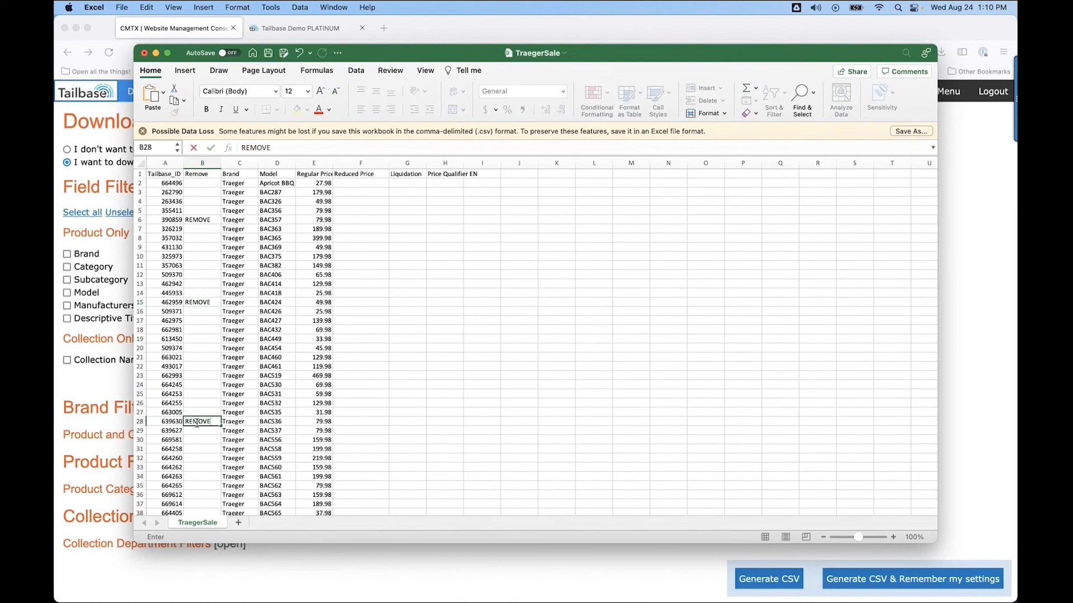
left_click(198, 477)
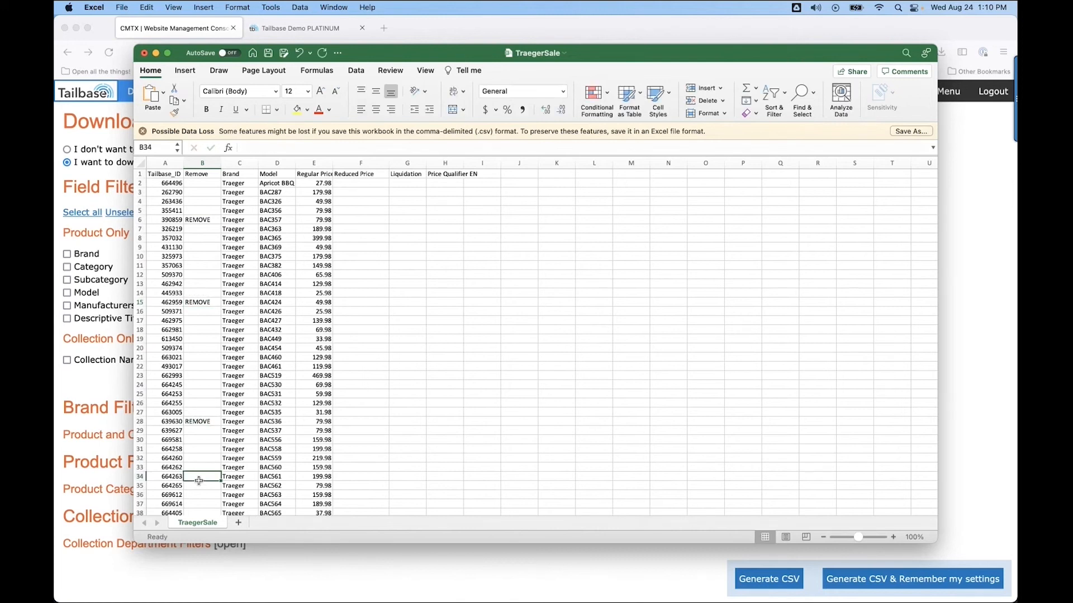
type("REMOVE")
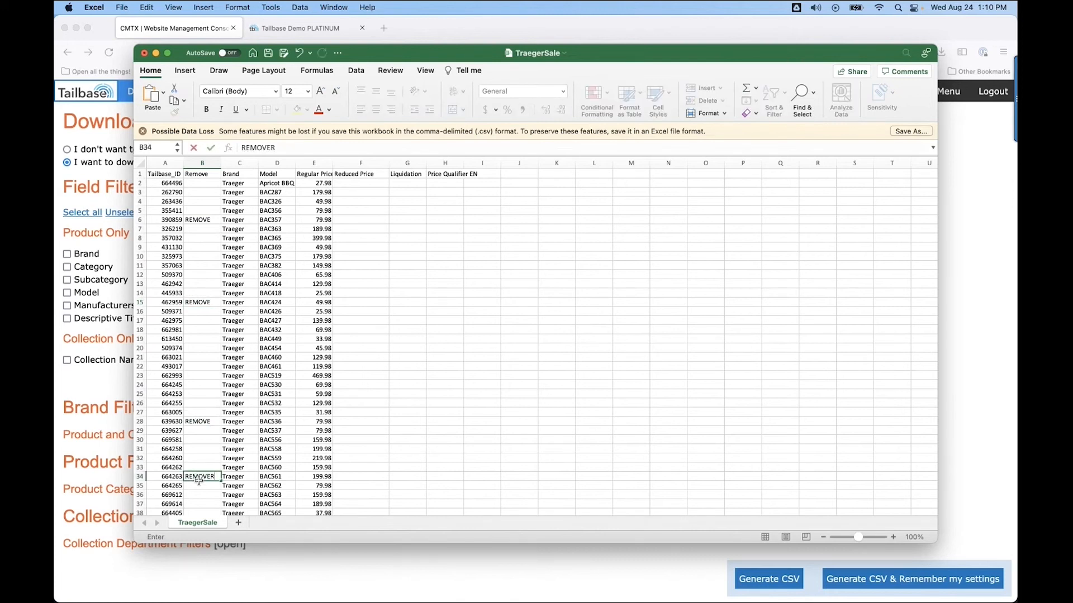
left_click(193, 349)
type("REMOVE")
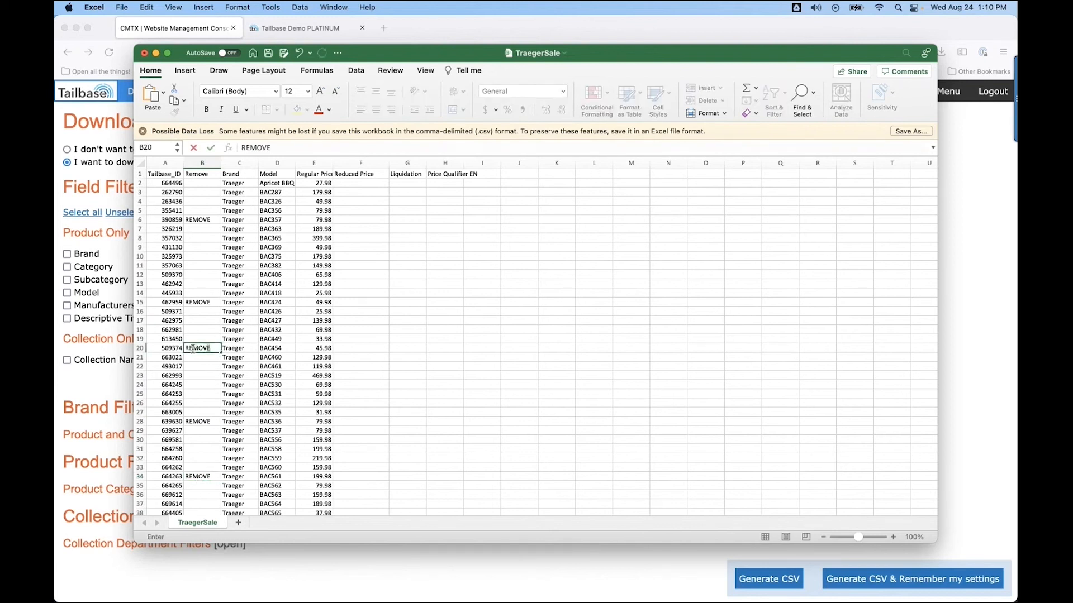
left_click(286, 432)
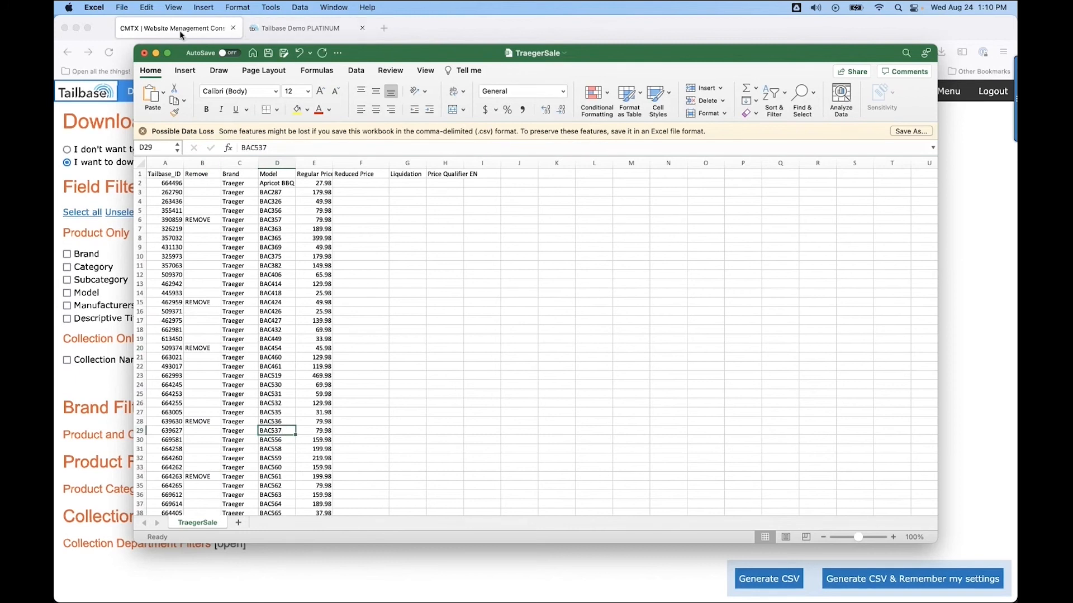
Save the sheet over the existing TraegerSale.csv in comma-separated format, then close the workbook and Downloads window.
left_click(121, 8)
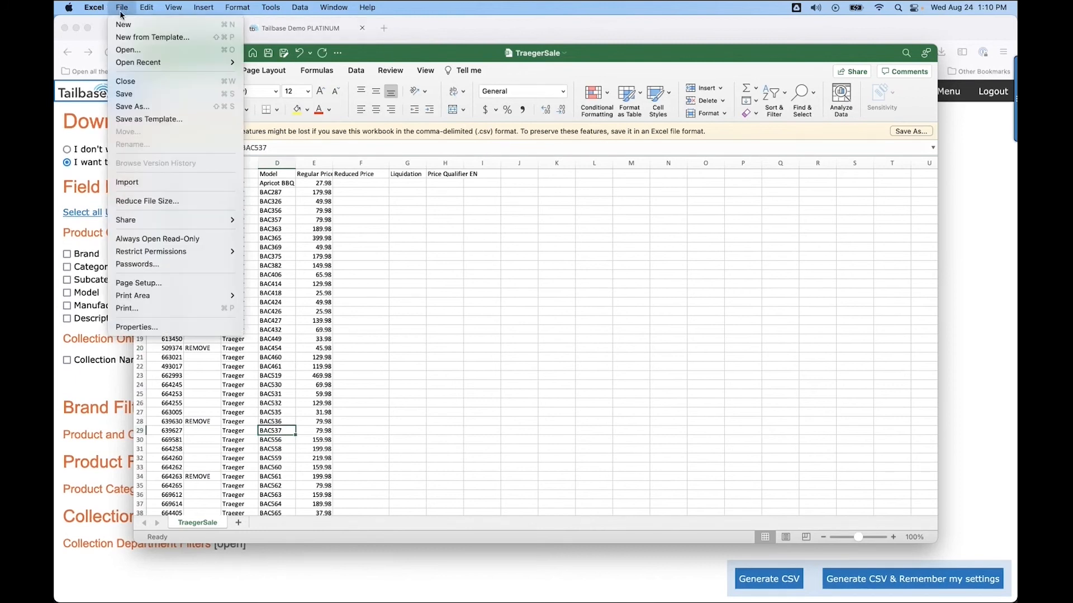
left_click(124, 107)
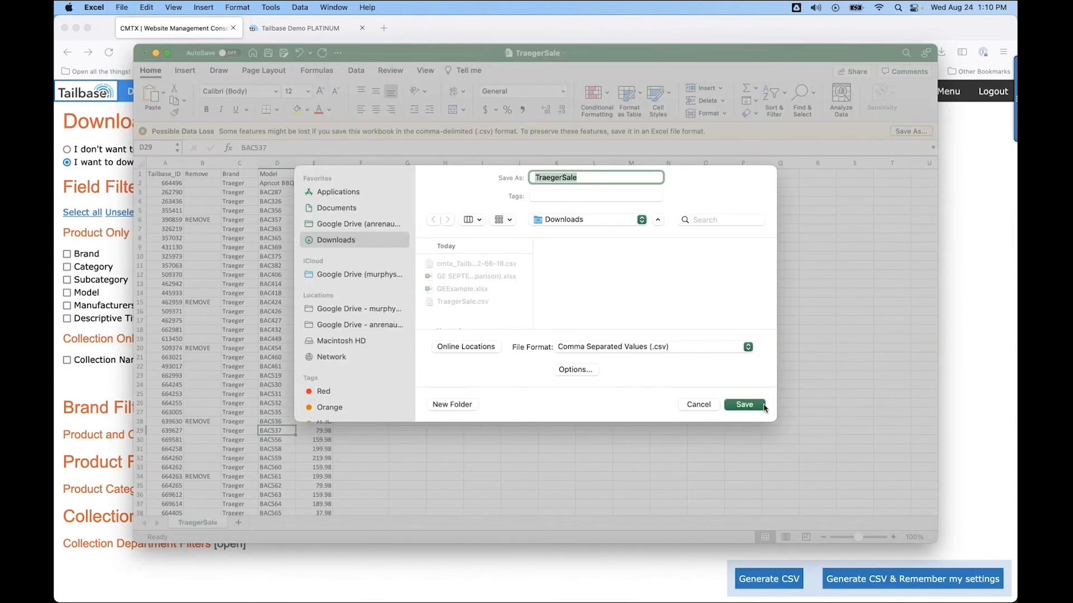
left_click(751, 410)
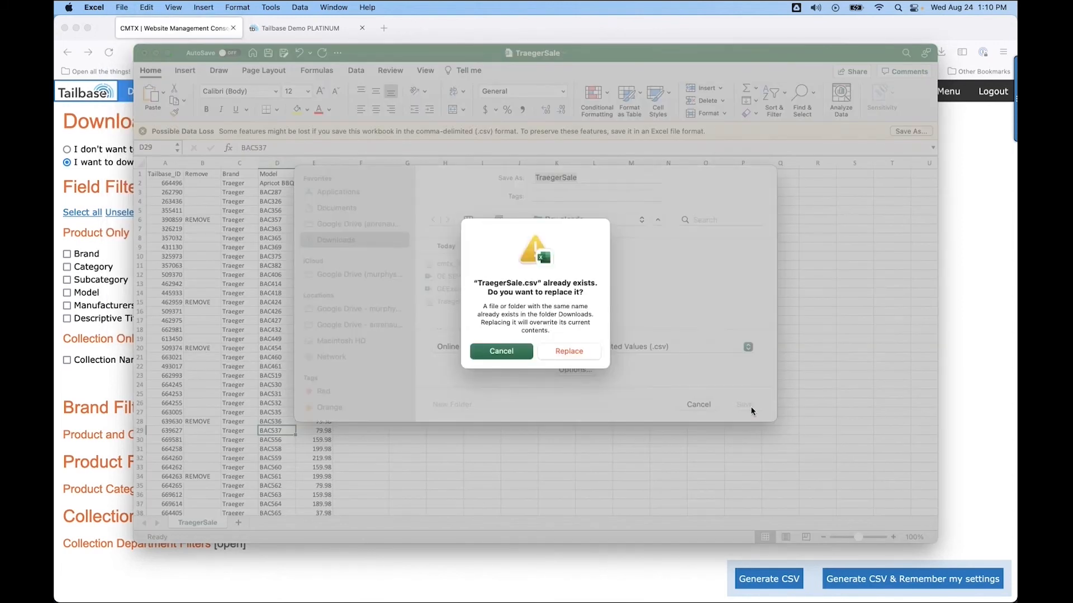
left_click(564, 355)
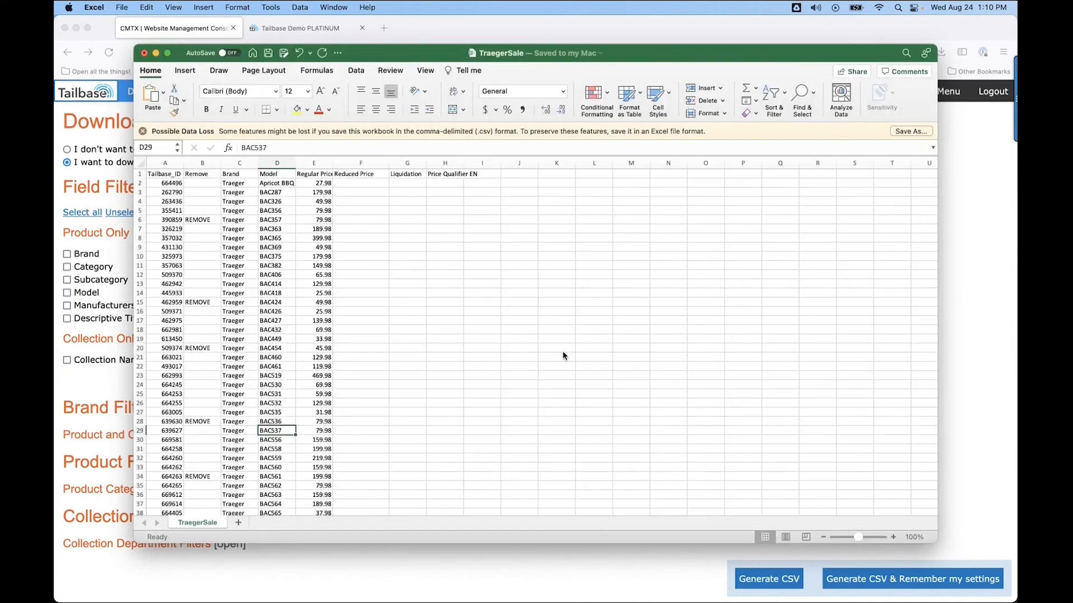
left_click(145, 54)
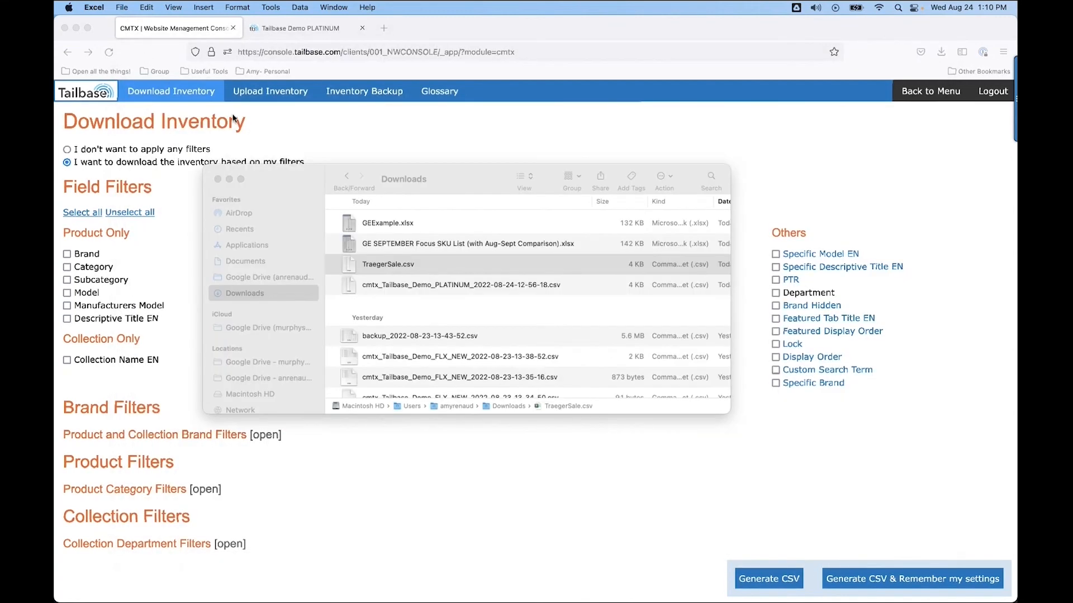
left_click(218, 183)
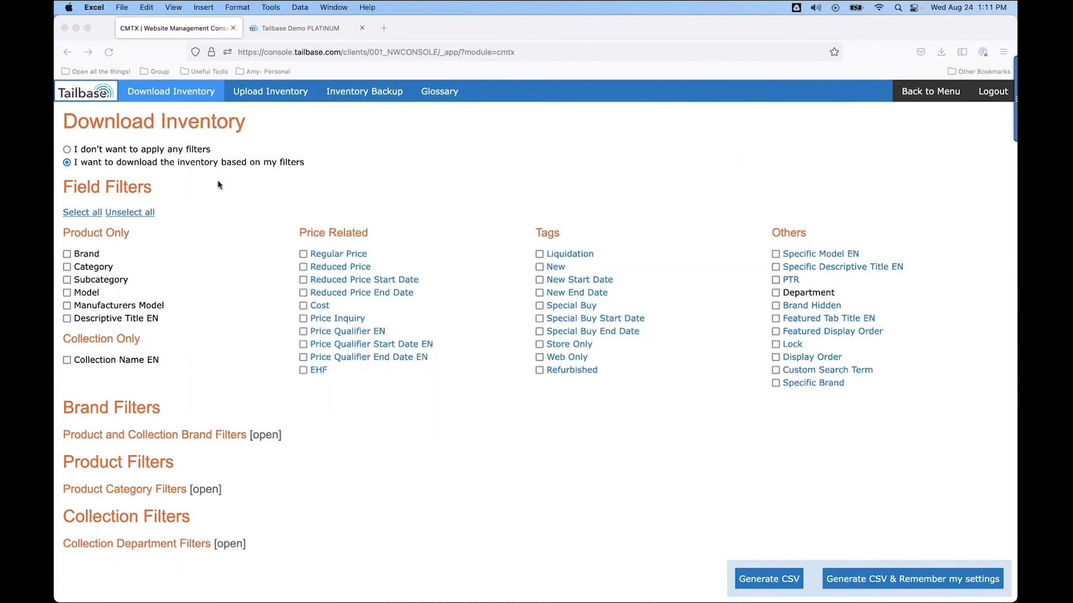
Upload TraegerSale.csv on the Upload Inventory page, check the changes, review them and apply the changes.
left_click(263, 94)
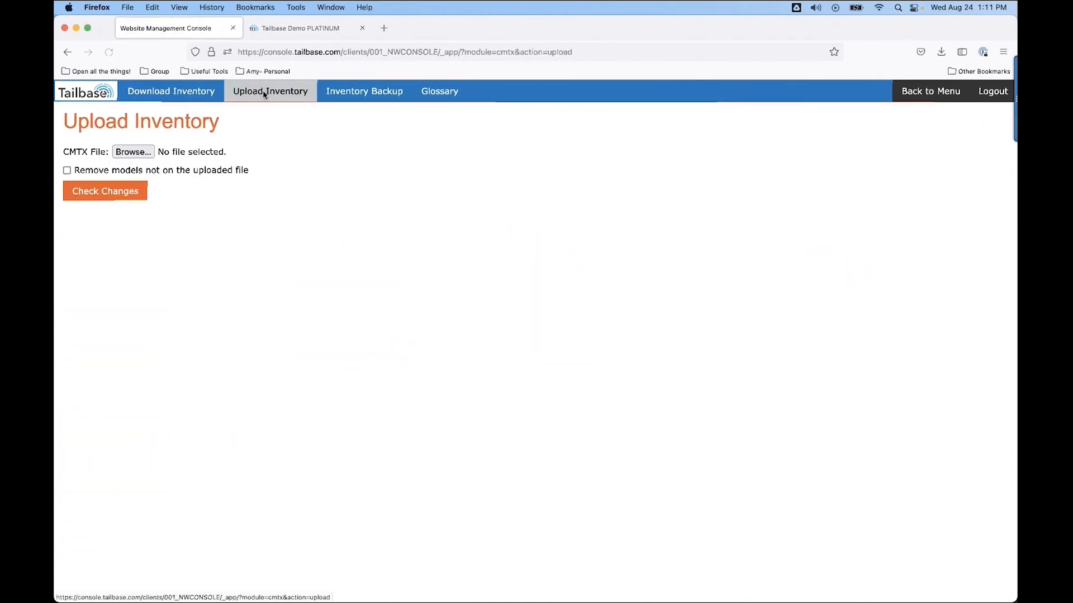
left_click(126, 157)
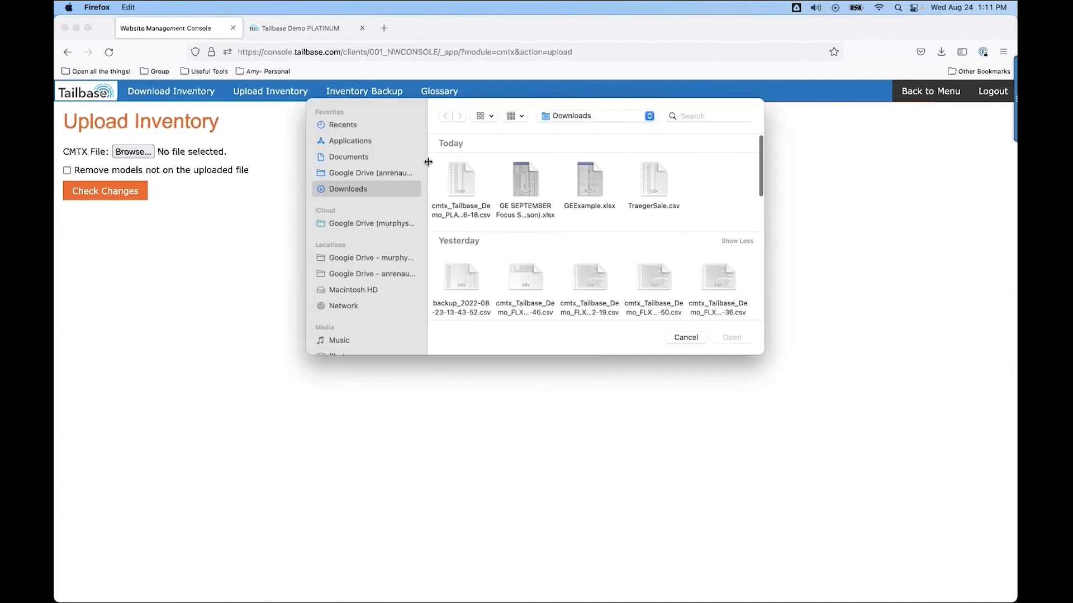
double_click(654, 179)
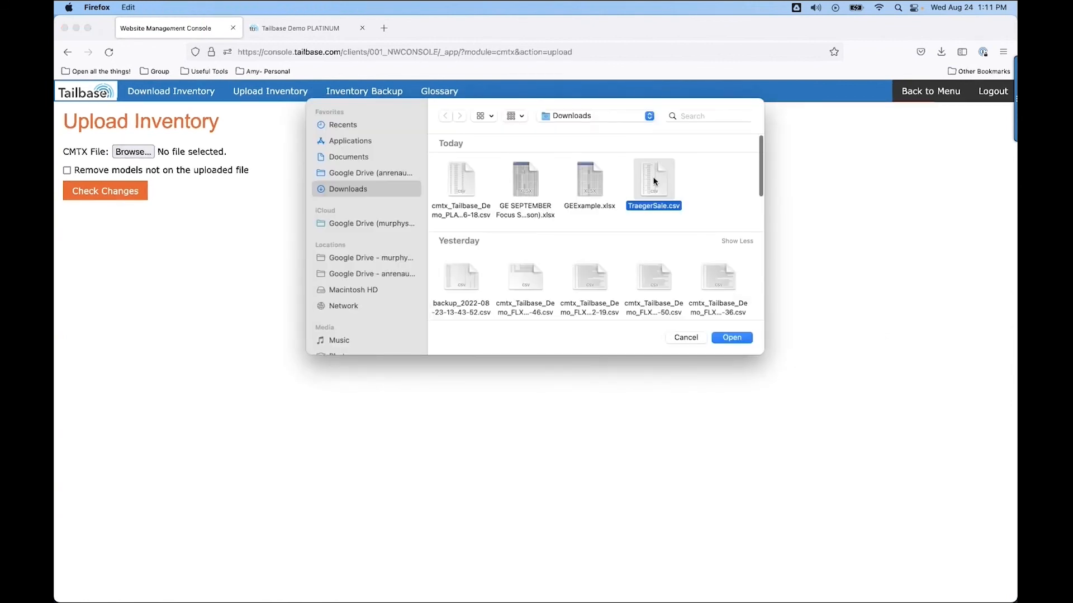
left_click(119, 197)
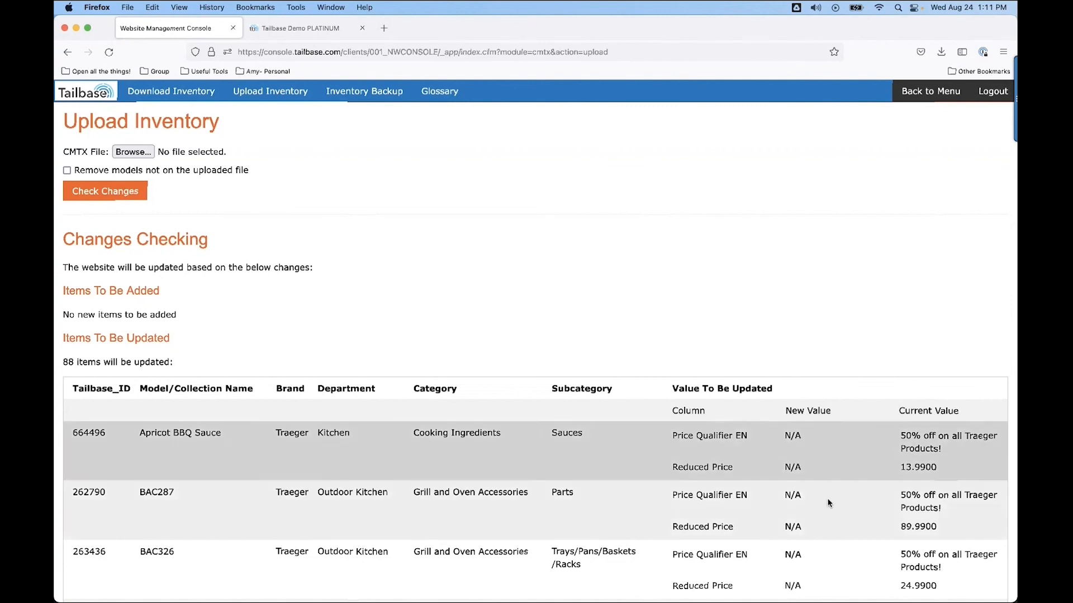
scroll(828, 506, "down", 5)
scroll(828, 509, "down", 20)
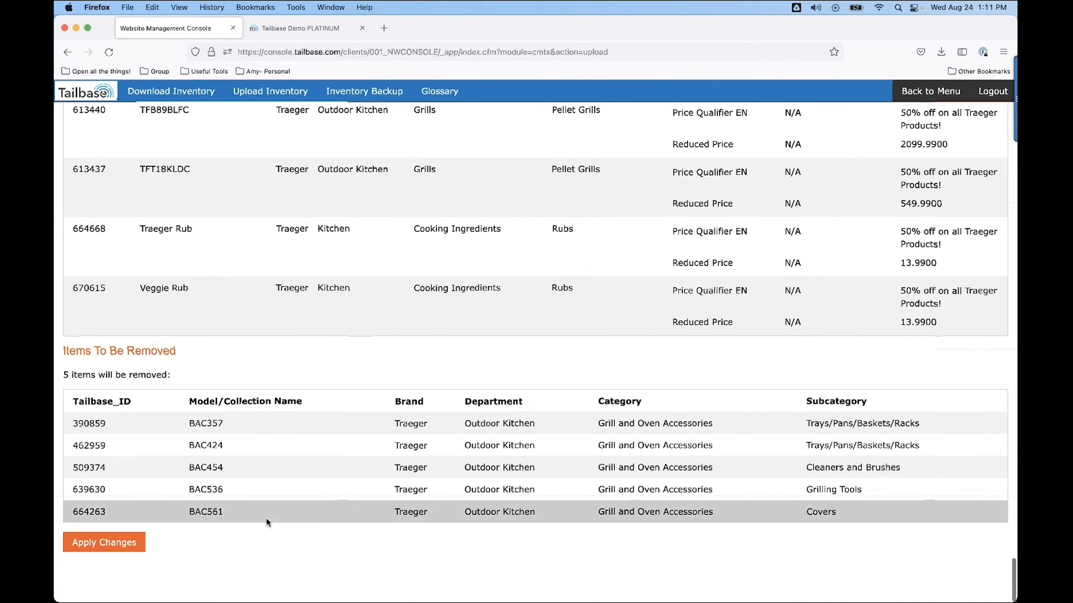
left_click(99, 545)
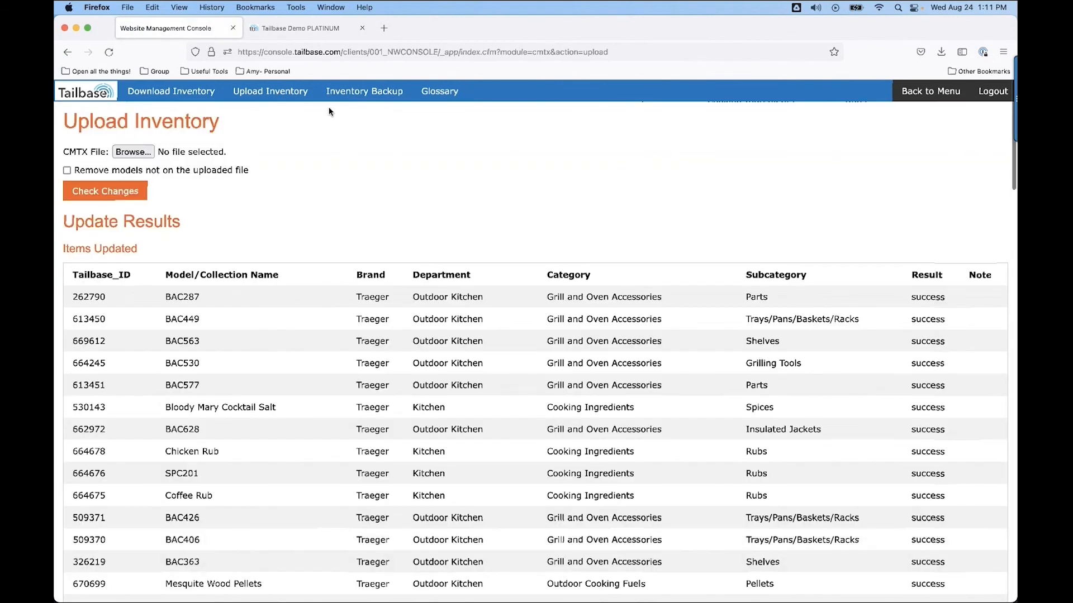
Review the update results list and open the Inventory Backup file list.
scroll(386, 336, "down", 5)
scroll(385, 336, "down", 6)
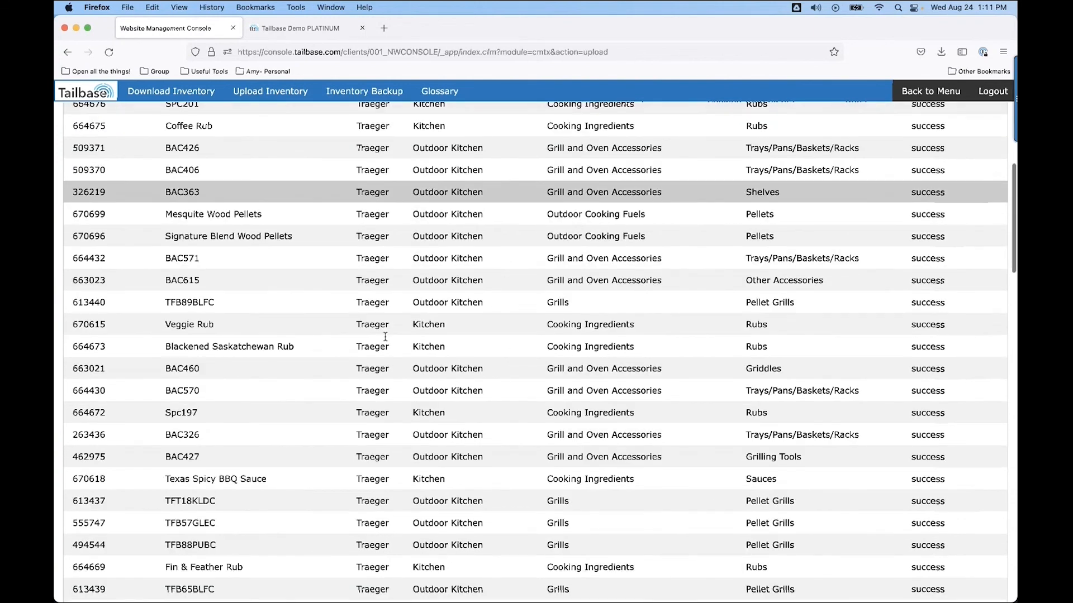
scroll(385, 337, "up", 10)
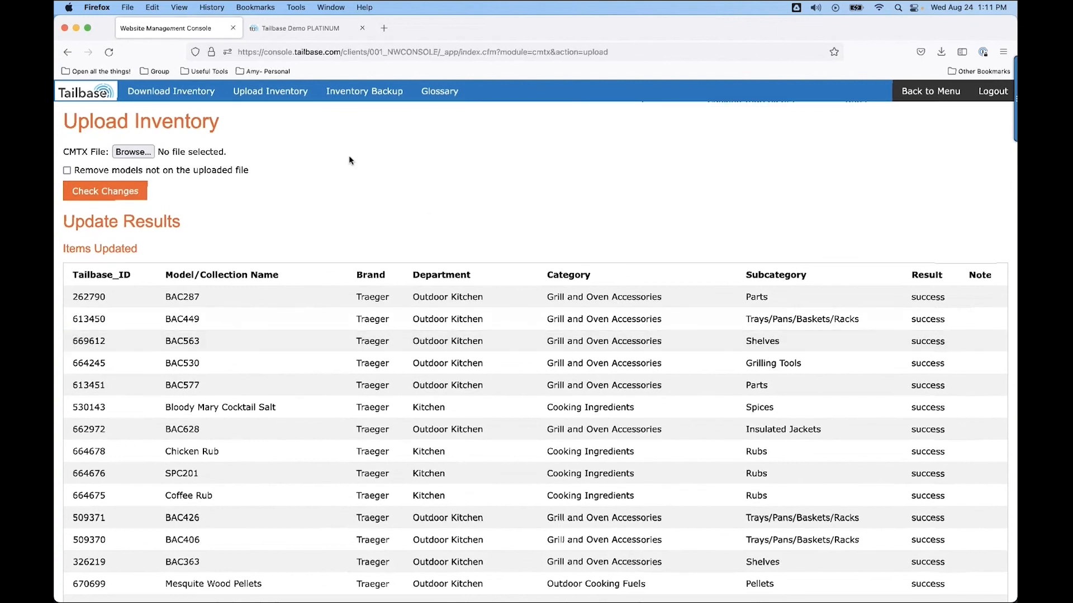
left_click(355, 97)
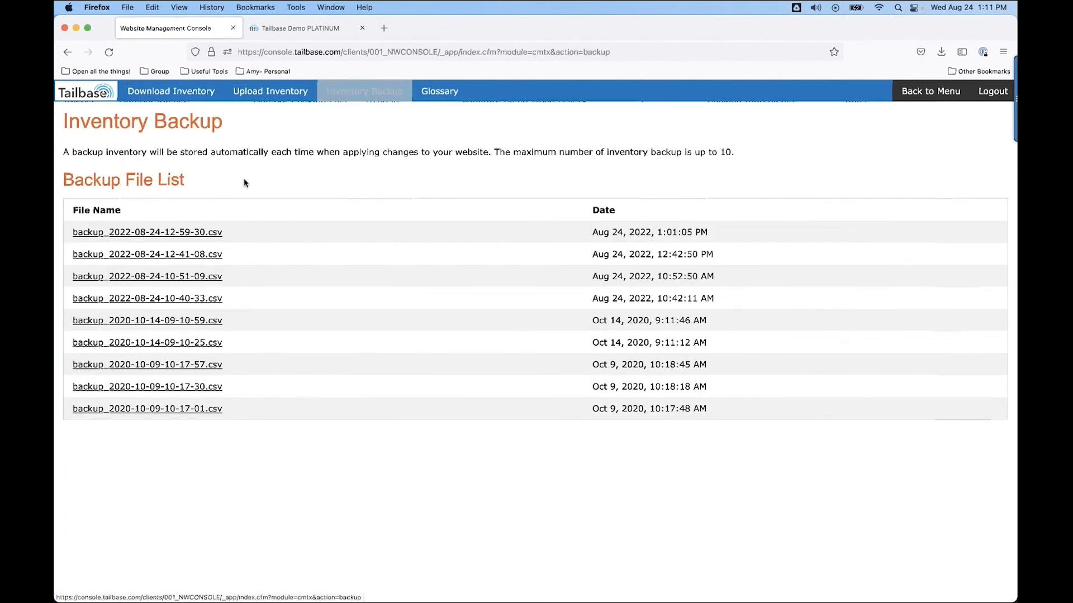